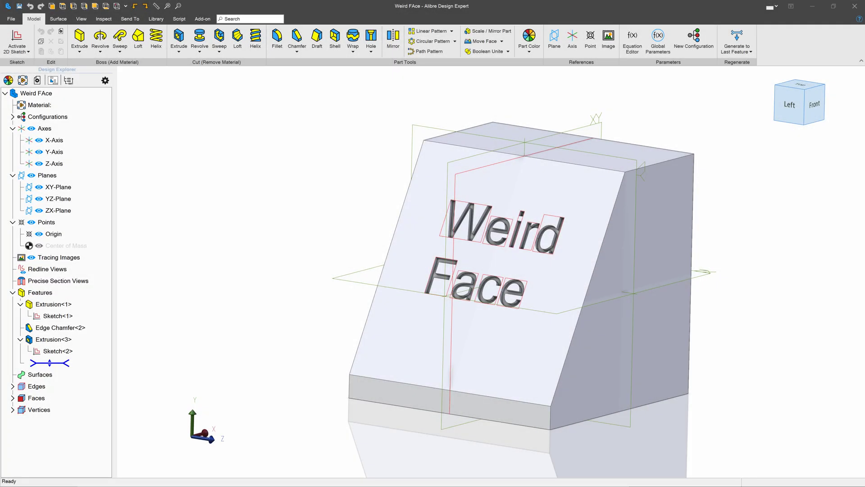
Orient the view square to the slanted text face, using the block's underside as the bottom reference.
{"action": "left_click", "coordinate": [550, 332]}
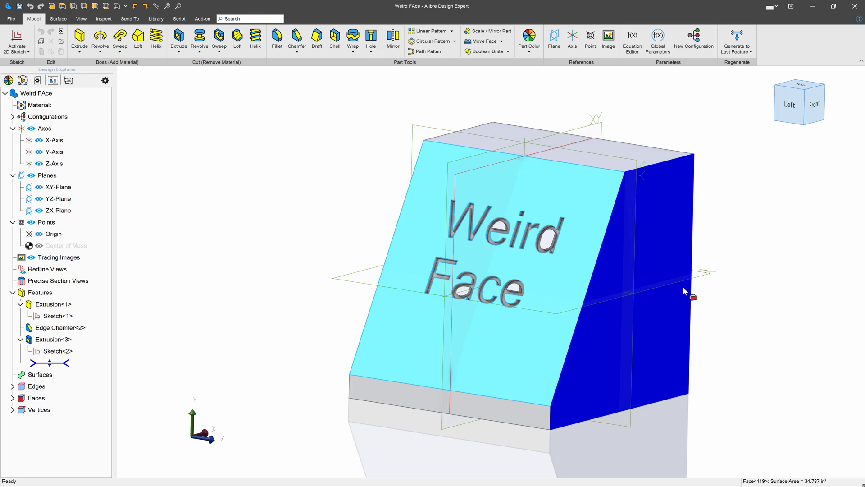
{"action": "left_click", "coordinate": [753, 301]}
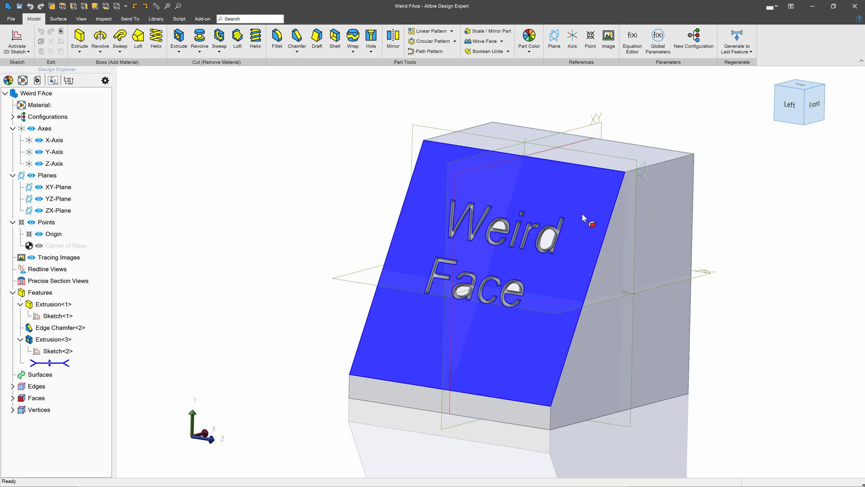
{"action": "left_click", "coordinate": [547, 244]}
{"action": "mouse_move", "coordinate": [547, 244]}
{"action": "middle_mouse_down"}
{"action": "mouse_move", "coordinate": [559, 228]}
{"action": "mouse_move", "coordinate": [560, 247]}
{"action": "middle_mouse_up"}
{"action": "right_click", "coordinate": [566, 272]}
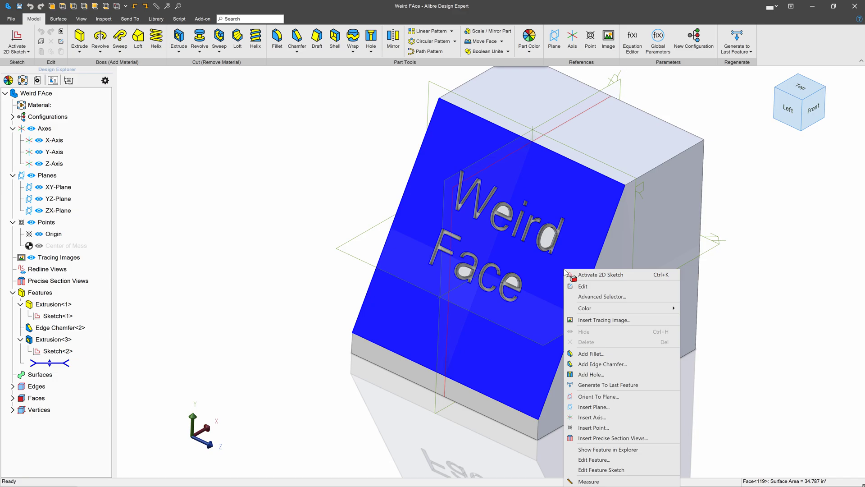
{"action": "left_click", "coordinate": [602, 396]}
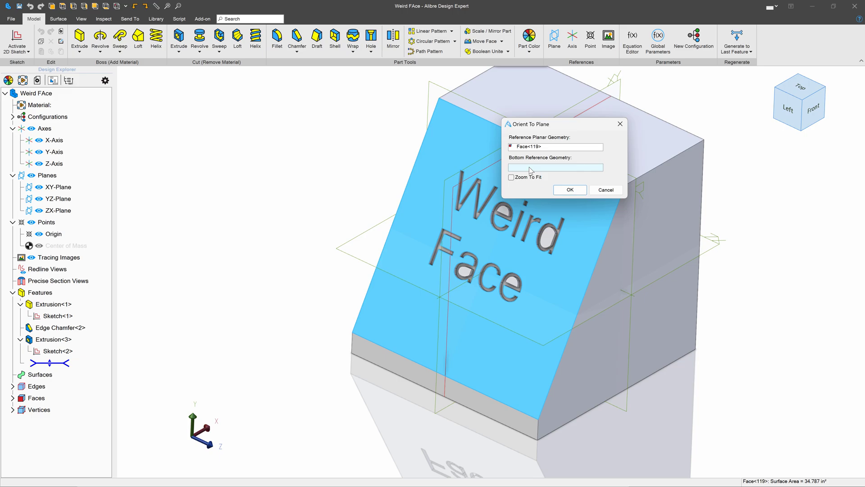
{"action": "left_click", "coordinate": [646, 406]}
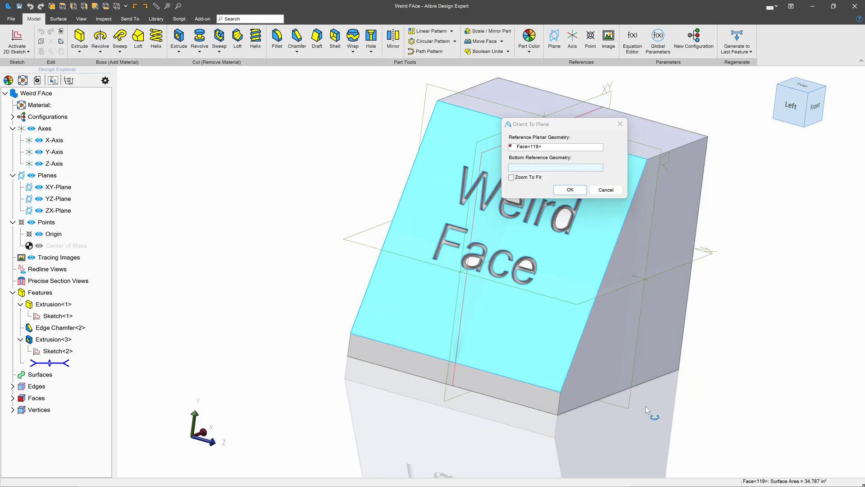
{"action": "left_click", "coordinate": [571, 342]}
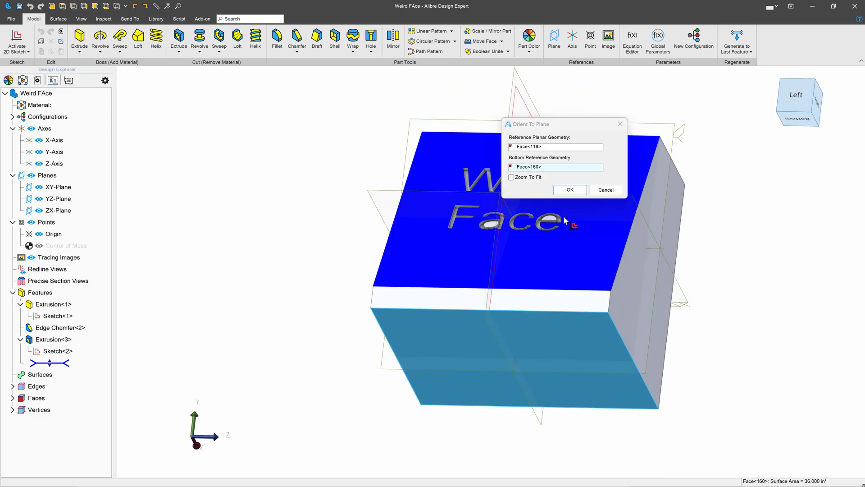
{"action": "left_click", "coordinate": [569, 190]}
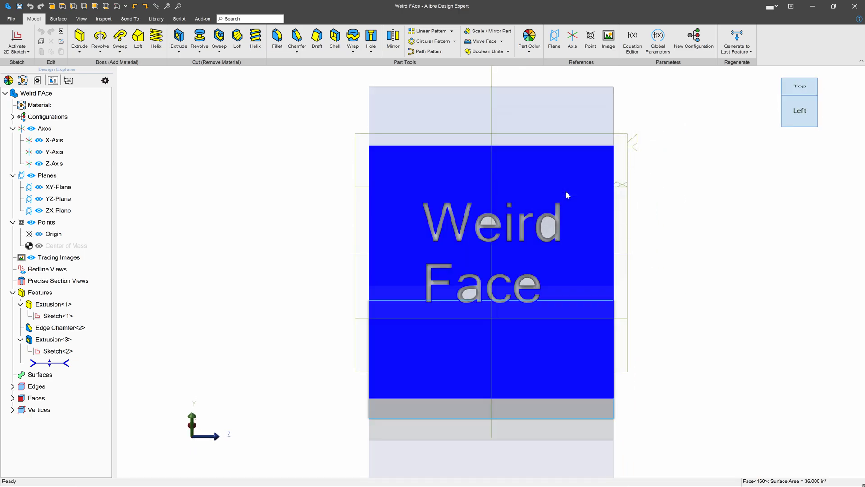
{"action": "left_click", "coordinate": [302, 213]}
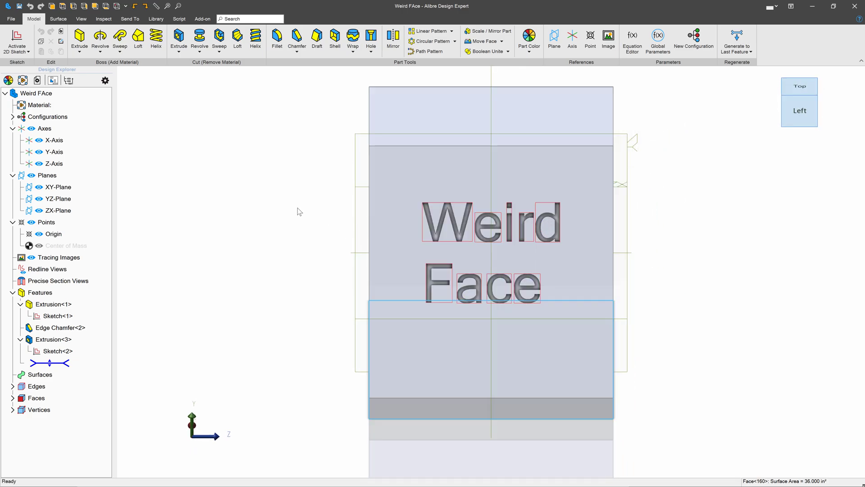
Save the current view direction as a new orientation named "Custom".
{"action": "left_click", "coordinate": [83, 20]}
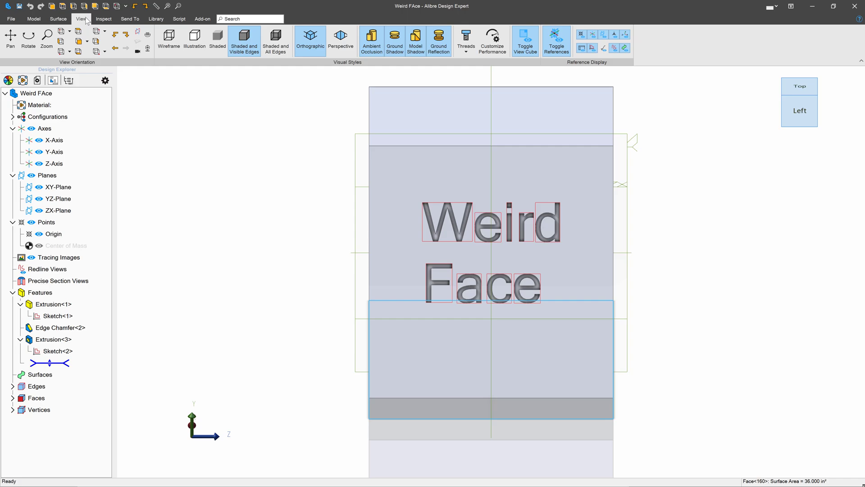
{"action": "left_click", "coordinate": [138, 52]}
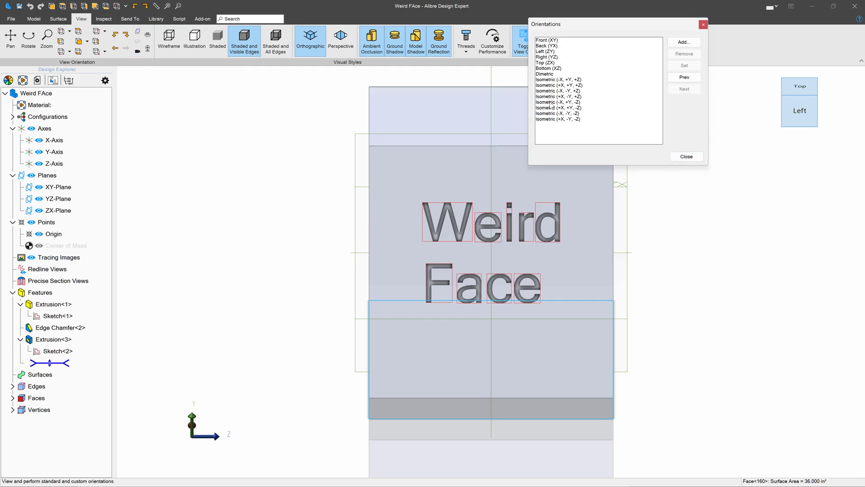
{"action": "left_click", "coordinate": [684, 42]}
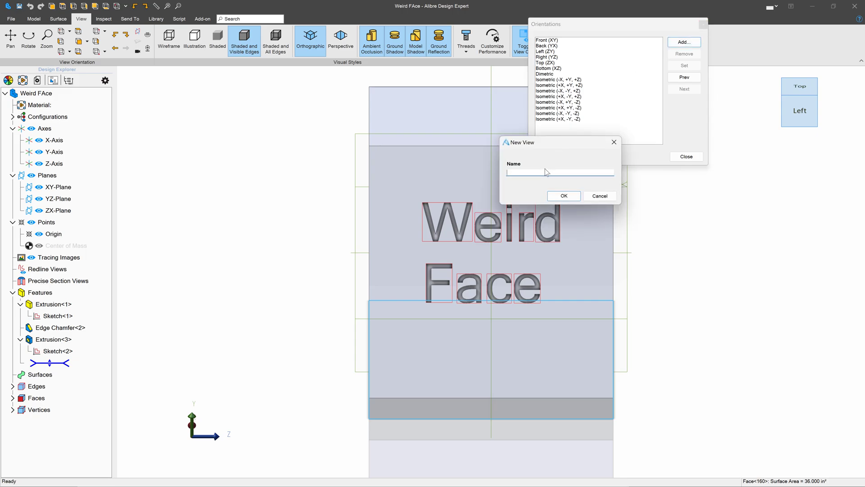
{"action": "type", "text": "Custom"}
{"action": "key", "text": "Return"}
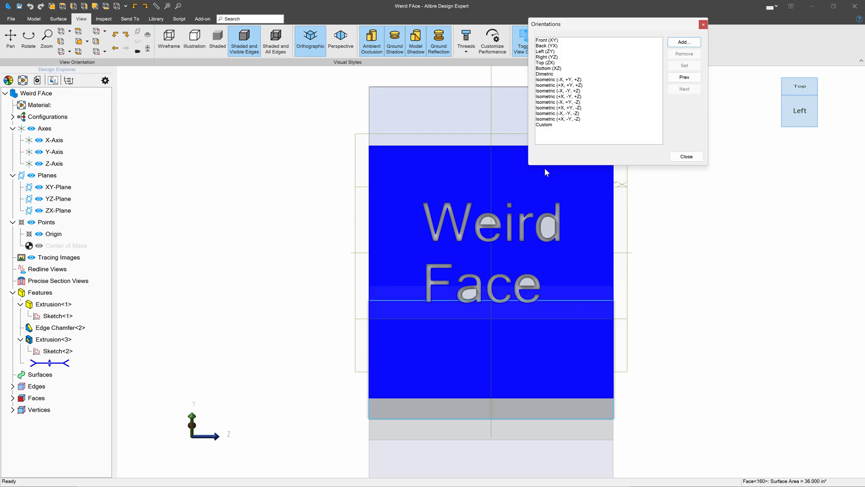
Test the saved Custom orientation from an orbited view, select Isometric (+X, -Y, +Z), and close the orientation list.
{"action": "middle_click_drag", "start_coordinate": [657, 199], "coordinate": [680, 135]}
{"action": "left_click", "coordinate": [552, 125]}
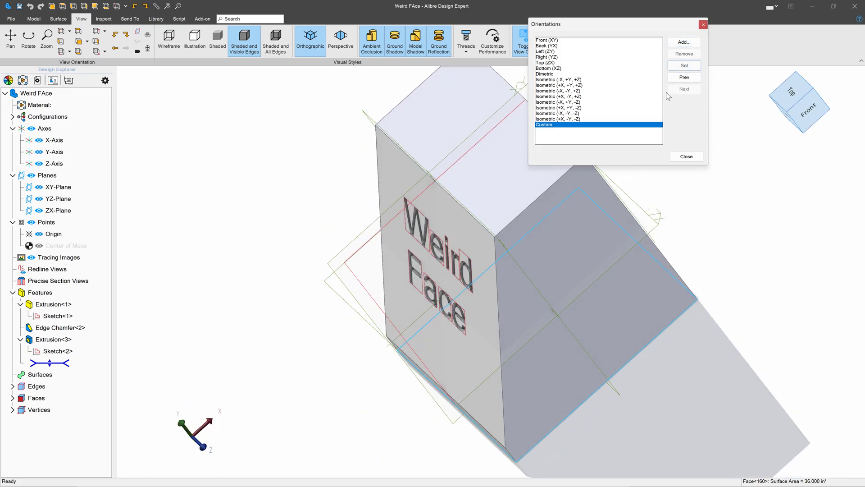
{"action": "left_click", "coordinate": [685, 65]}
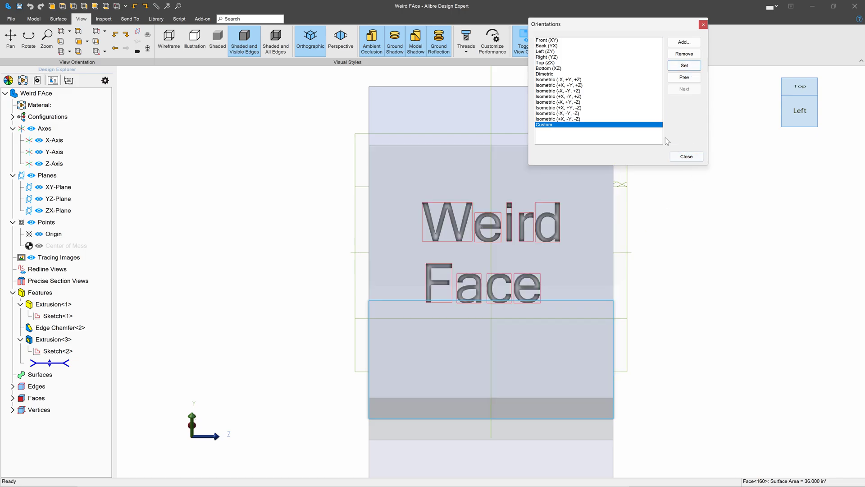
{"action": "left_click", "coordinate": [541, 96]}
{"action": "left_click", "coordinate": [684, 66]}
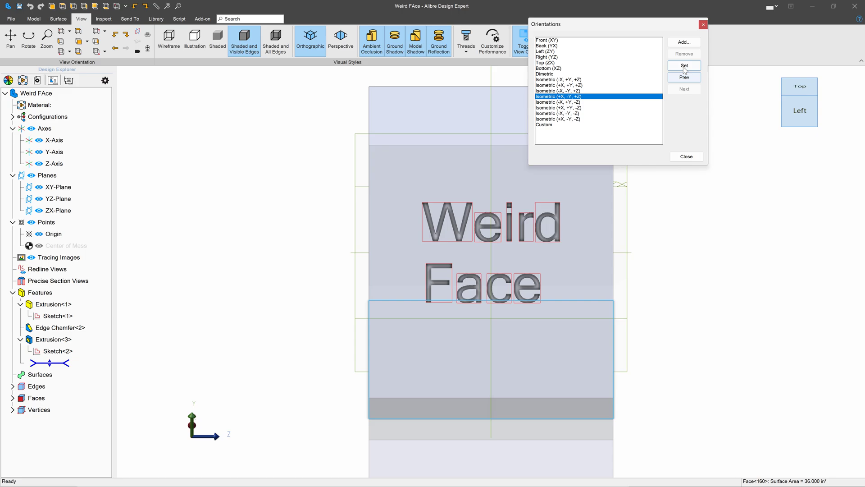
{"action": "left_click", "coordinate": [696, 159]}
Look at the part in several standard orientations, including Back and Left, and finish in a free three-quarter view.
{"action": "left_click", "coordinate": [85, 7]}
{"action": "left_click", "coordinate": [103, 8]}
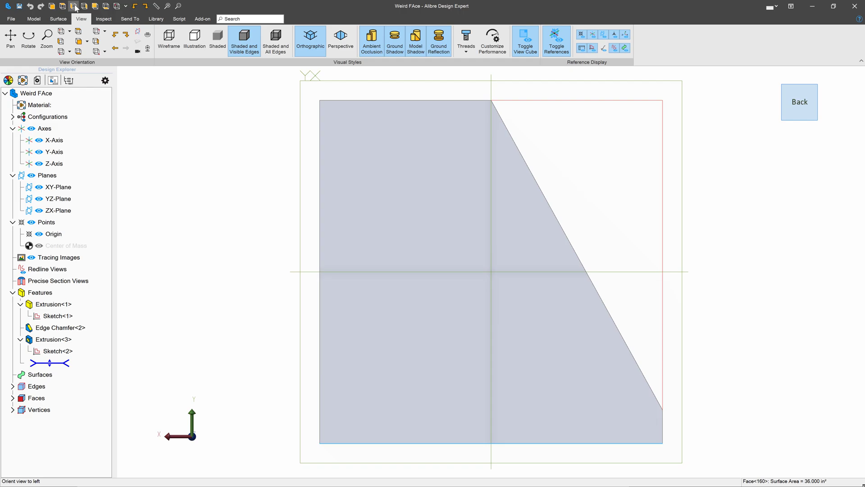
{"action": "left_click", "coordinate": [64, 6]}
{"action": "left_click", "coordinate": [74, 6]}
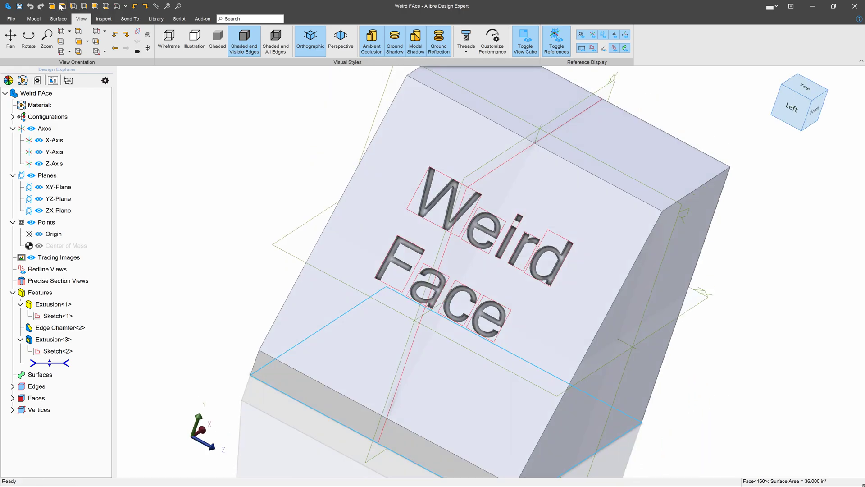
{"action": "left_click", "coordinate": [51, 6]}
{"action": "middle_click_drag", "start_coordinate": [224, 129], "coordinate": [327, 234]}
{"action": "scroll", "coordinate": [221, 241], "scroll_direction": "down", "scroll_amount": 3}
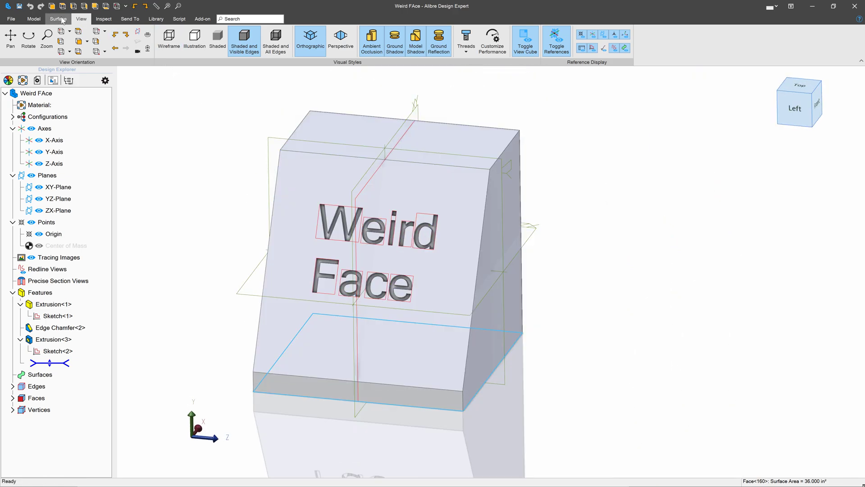
Save the part and create an empty drawing of it on a blank C (22 x 17 in) sheet.
{"action": "left_click", "coordinate": [19, 6]}
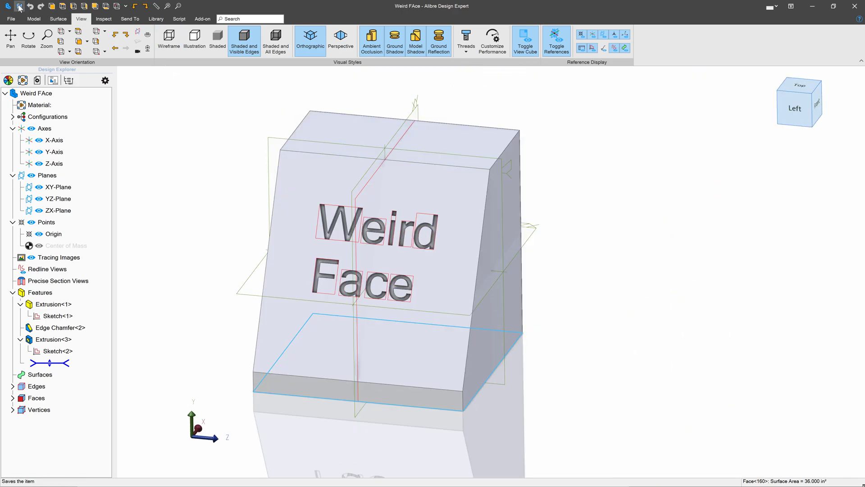
{"action": "left_click", "coordinate": [122, 22]}
{"action": "left_click", "coordinate": [48, 40]}
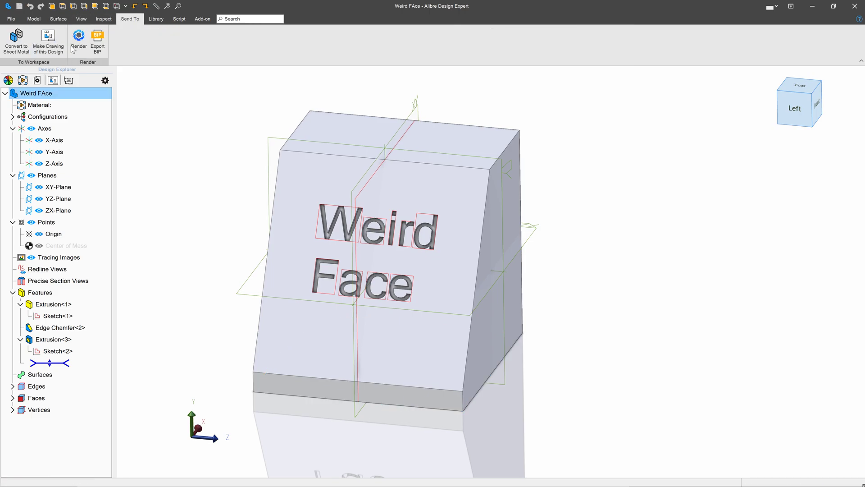
{"action": "left_click_drag", "start_coordinate": [564, 147], "coordinate": [540, 145]}
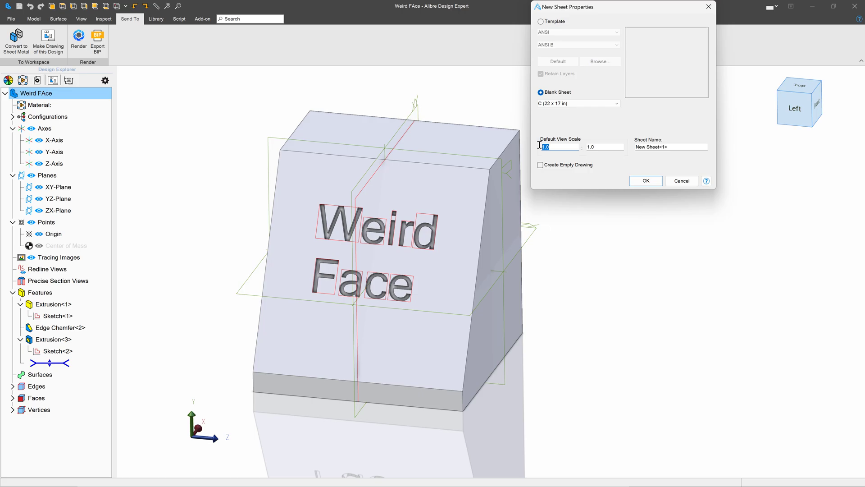
{"action": "left_click_drag", "start_coordinate": [609, 149], "coordinate": [586, 147]}
{"action": "left_click", "coordinate": [541, 166]}
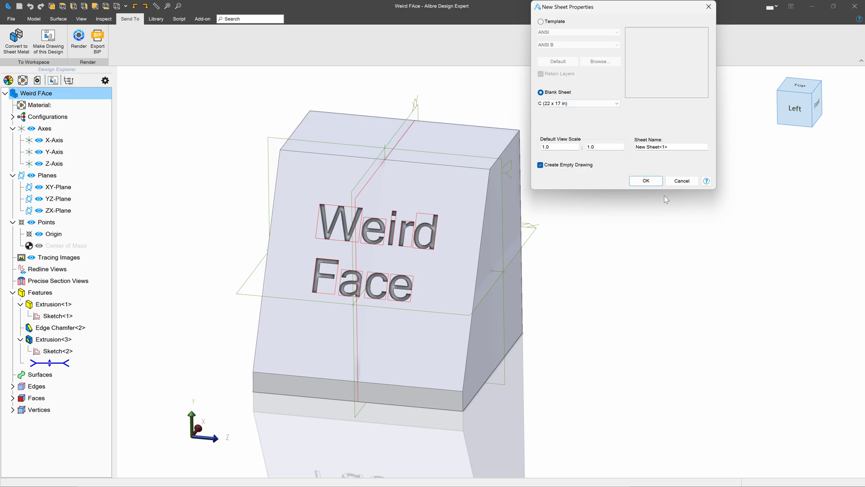
{"action": "left_click", "coordinate": [646, 181]}
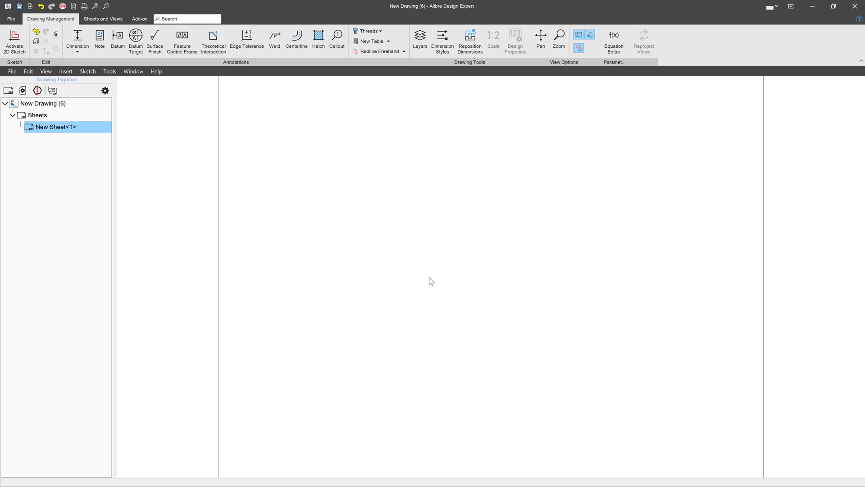
Start creating standard views of the part and try turning the front view to different orientations.
{"action": "left_click", "coordinate": [99, 20]}
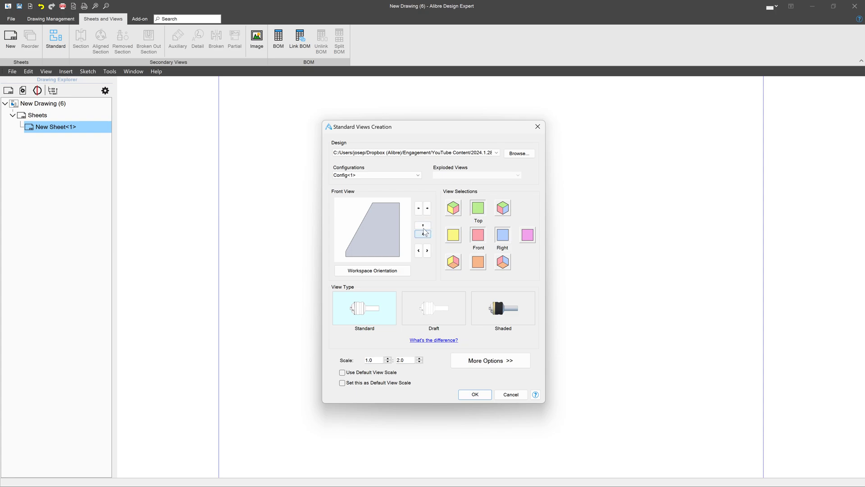
{"action": "left_click", "coordinate": [424, 225]}
{"action": "left_click", "coordinate": [428, 208]}
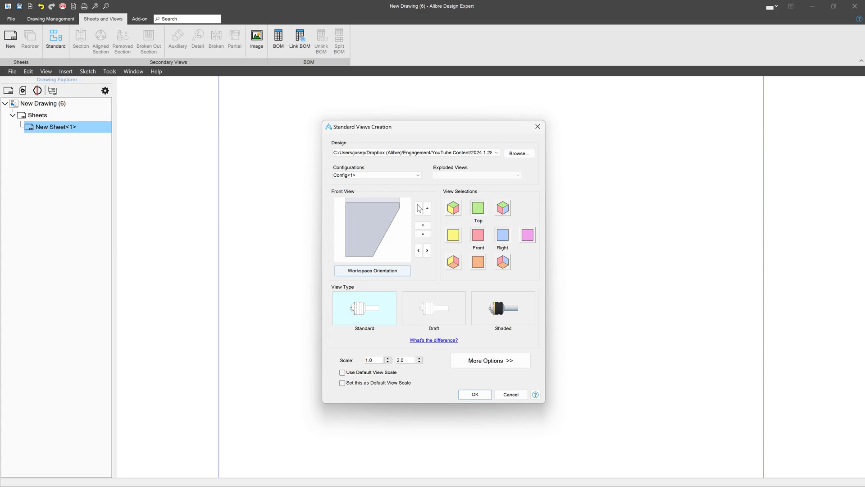
{"action": "left_click", "coordinate": [419, 251]}
{"action": "left_click", "coordinate": [427, 250]}
{"action": "left_click", "coordinate": [427, 250]}
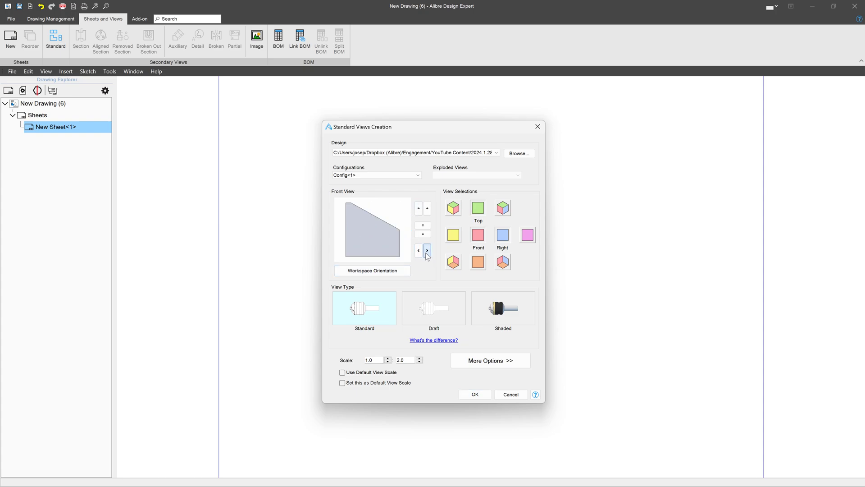
Set the front view to the saved Custom orientation and place the front, top and right views on the sheet.
{"action": "left_click", "coordinate": [402, 270]}
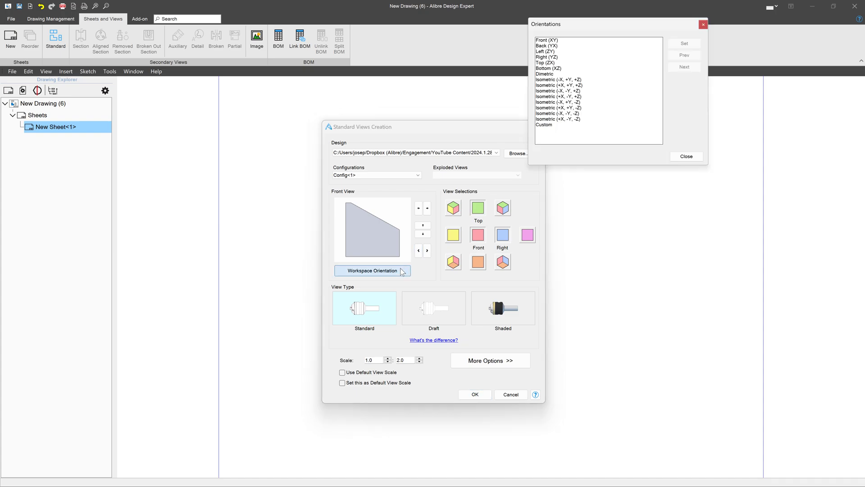
{"action": "left_click", "coordinate": [543, 125]}
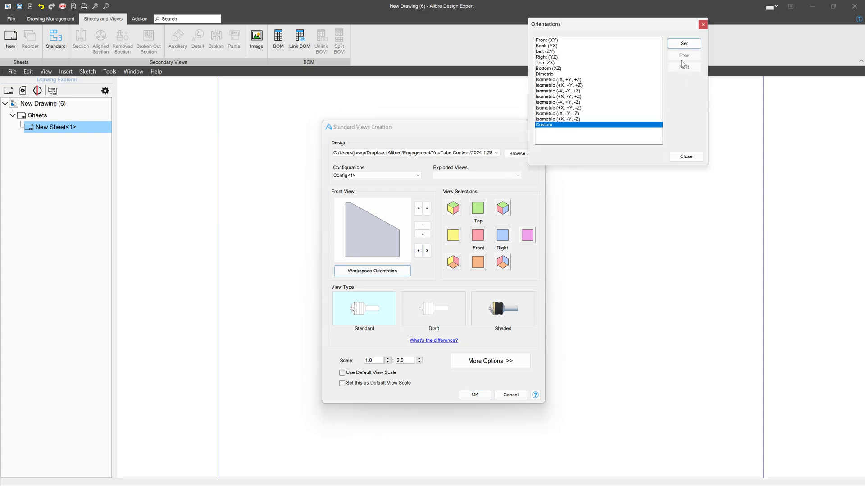
{"action": "left_click", "coordinate": [684, 46]}
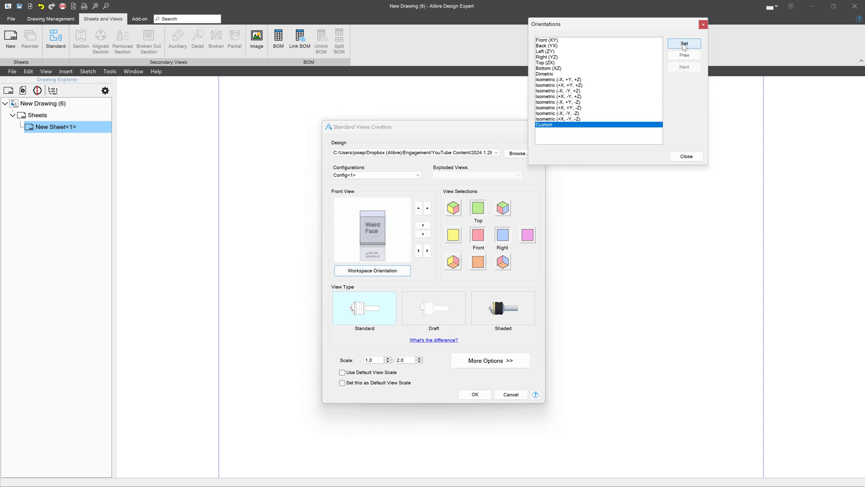
{"action": "left_click", "coordinate": [685, 157]}
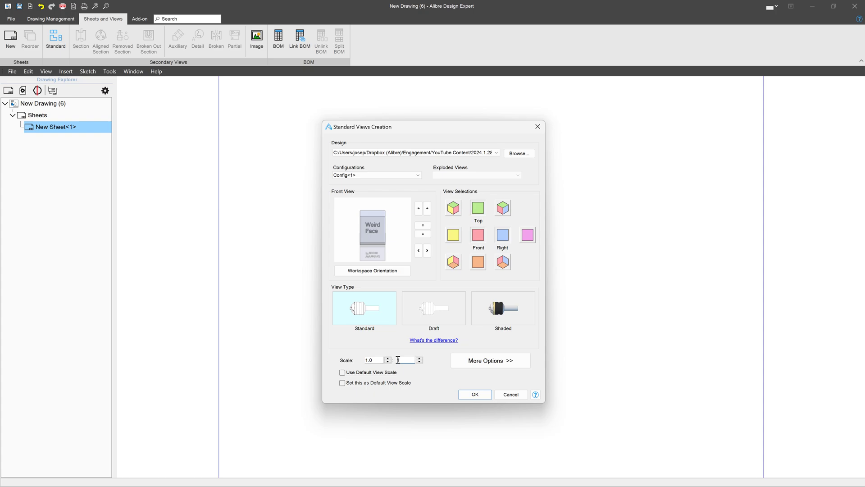
{"action": "left_click", "coordinate": [477, 394]}
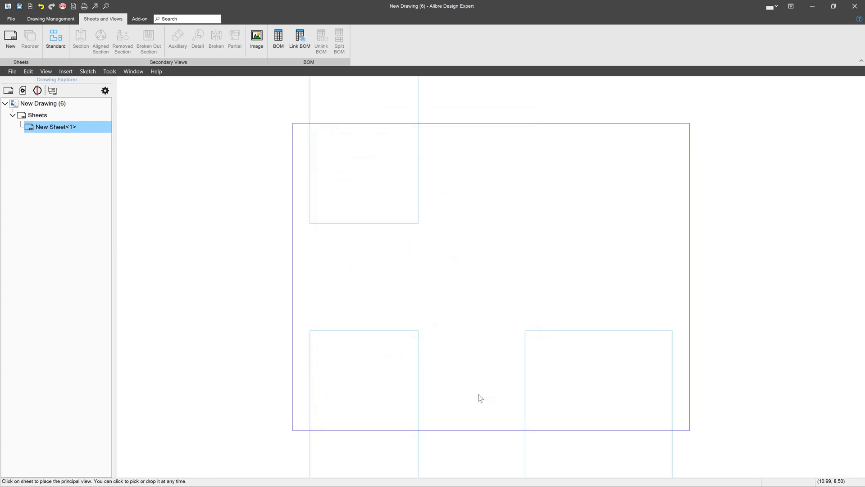
{"action": "left_click", "coordinate": [514, 297]}
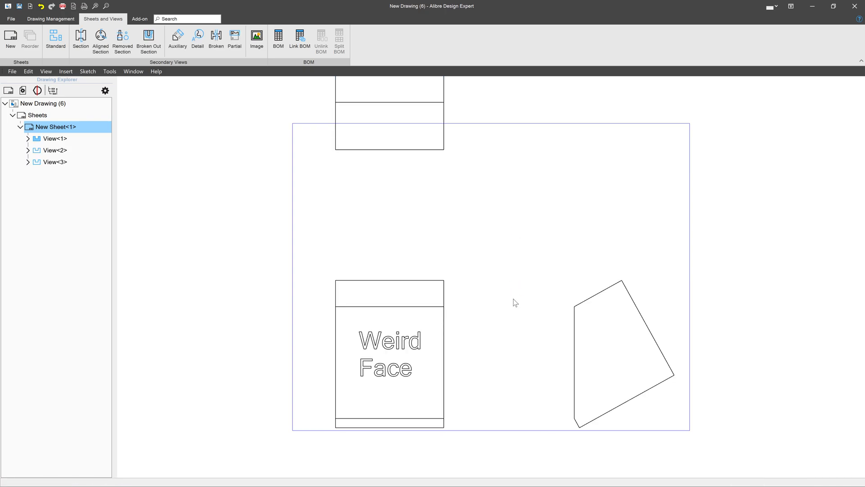
Delete the right and top projected views from the sheet, keeping the front view of the text face.
{"action": "mouse_move", "coordinate": [591, 282]}
{"action": "key", "text": "Delete"}
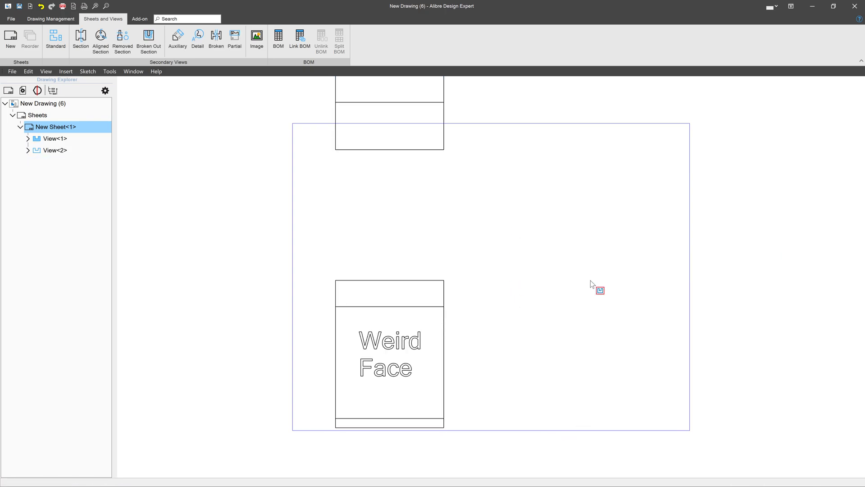
{"action": "mouse_move", "coordinate": [437, 156]}
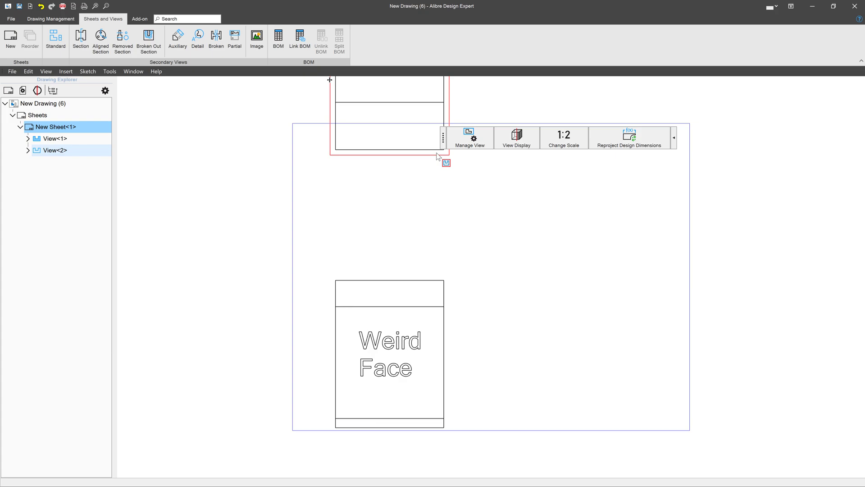
{"action": "key", "text": "Delete"}
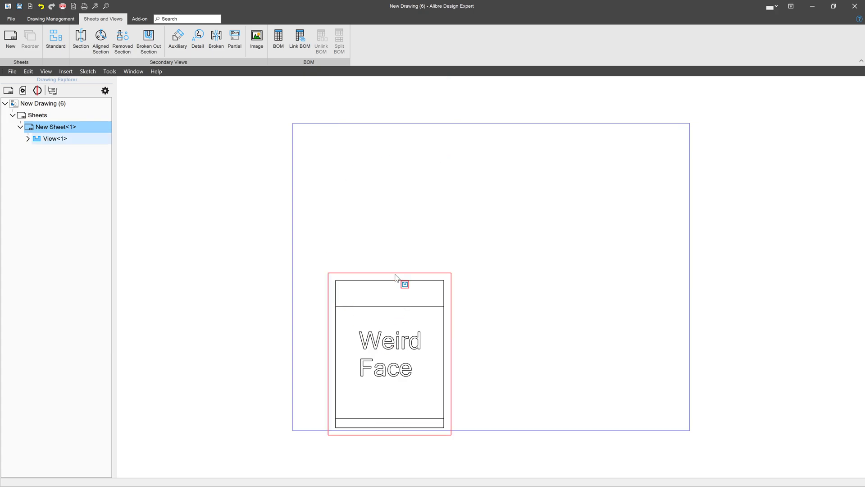
Move the front view of the text face to the middle of the sheet.
{"action": "left_click", "coordinate": [364, 274]}
{"action": "left_click_drag", "start_coordinate": [327, 273], "coordinate": [397, 194]}
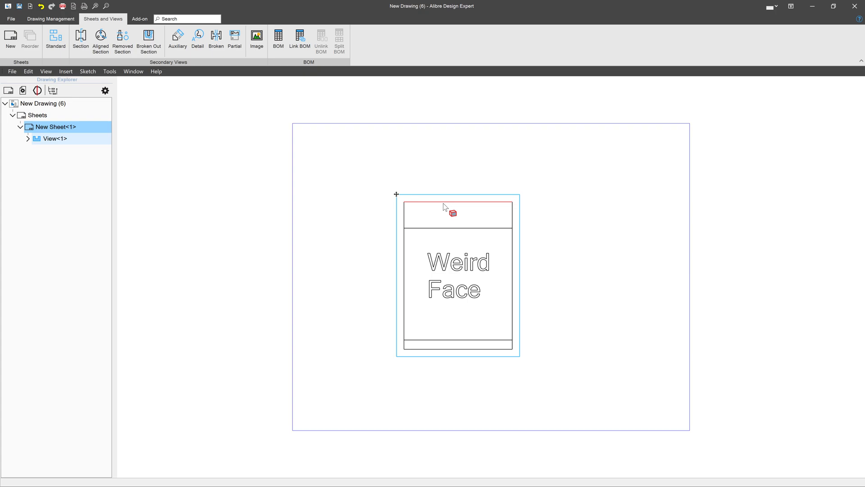
{"action": "left_click", "coordinate": [413, 230]}
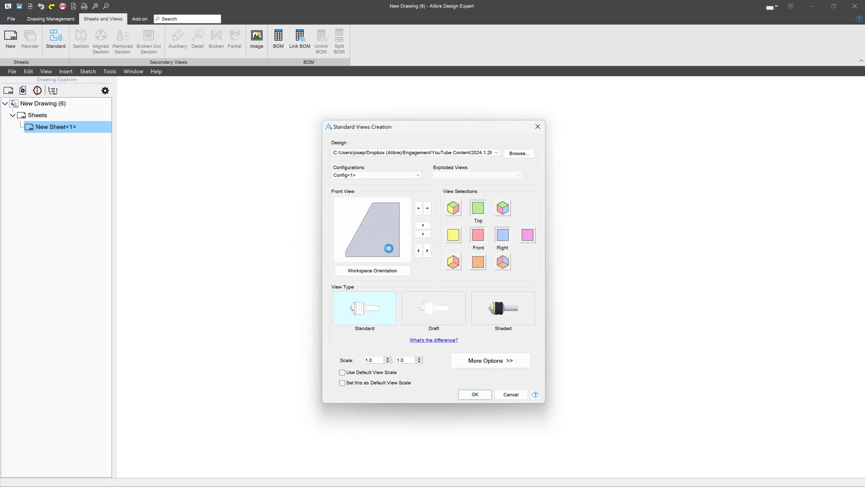
Set the front view to the saved Custom orientation and place only the right side view on the sheet at 1:1 scale.
{"action": "left_click", "coordinate": [360, 271]}
{"action": "left_click", "coordinate": [544, 126]}
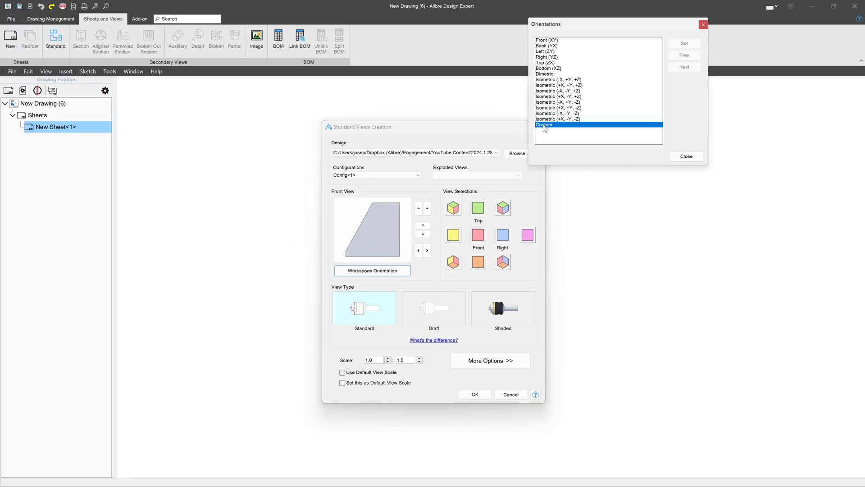
{"action": "left_click", "coordinate": [685, 43]}
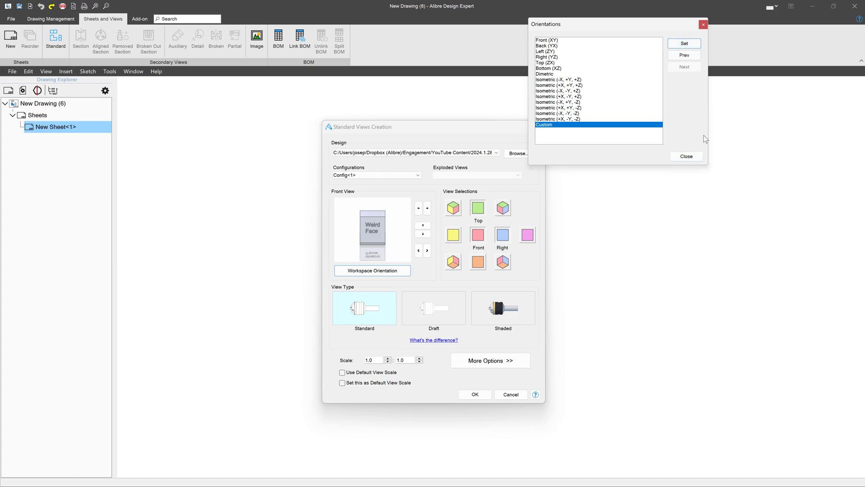
{"action": "left_click", "coordinate": [686, 156]}
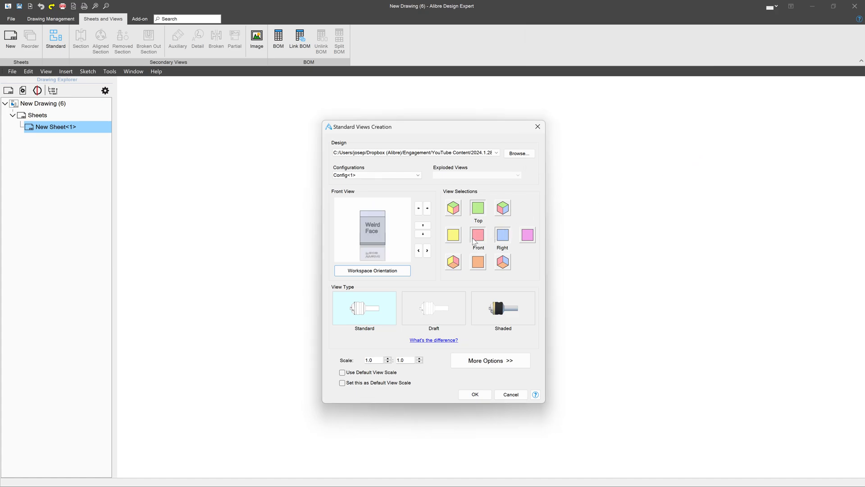
{"action": "left_click", "coordinate": [479, 210]}
{"action": "left_click", "coordinate": [487, 392]}
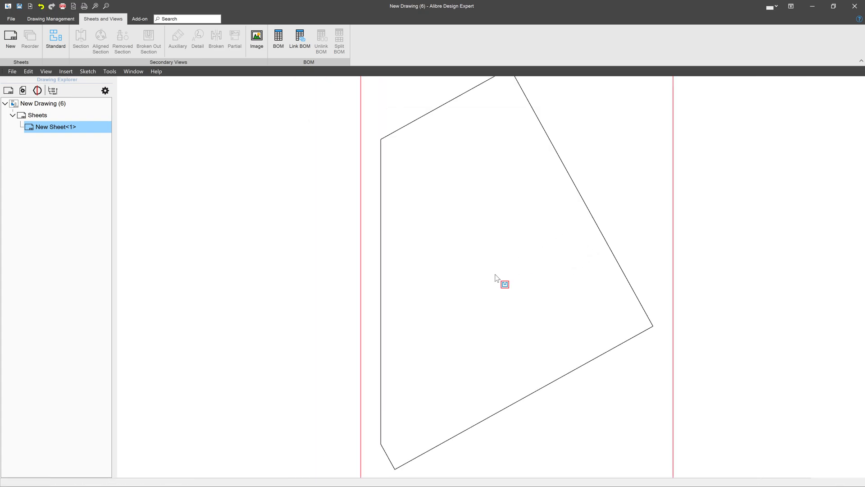
{"action": "left_click", "coordinate": [499, 282]}
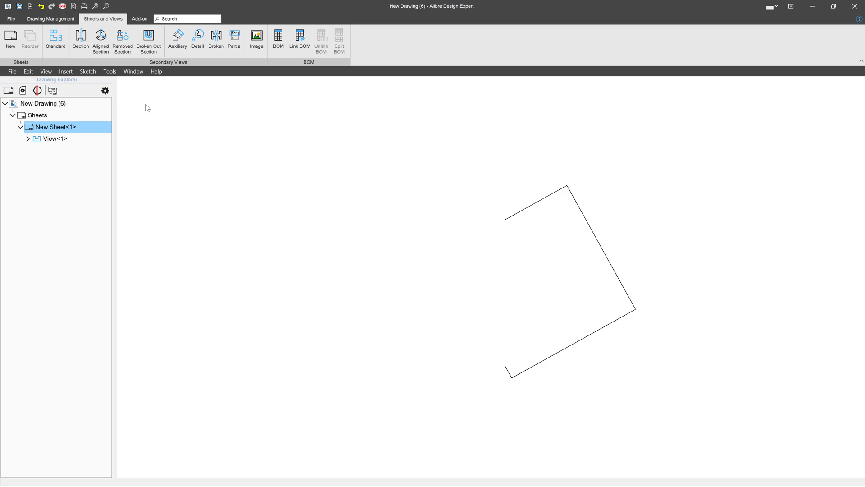
Start a removed section sketch on the side view, draw a line beside the view and constrain it vertical.
{"action": "left_click", "coordinate": [507, 191]}
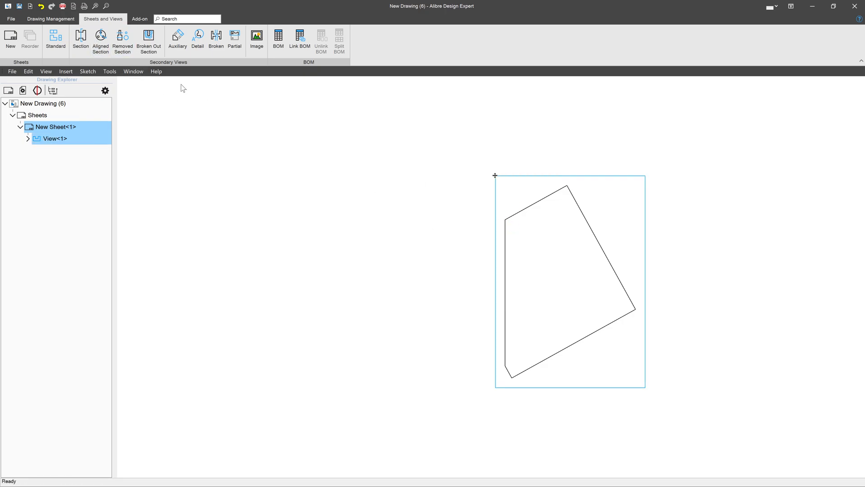
{"action": "left_click", "coordinate": [55, 21]}
{"action": "left_click", "coordinate": [103, 19]}
{"action": "left_click", "coordinate": [174, 38]}
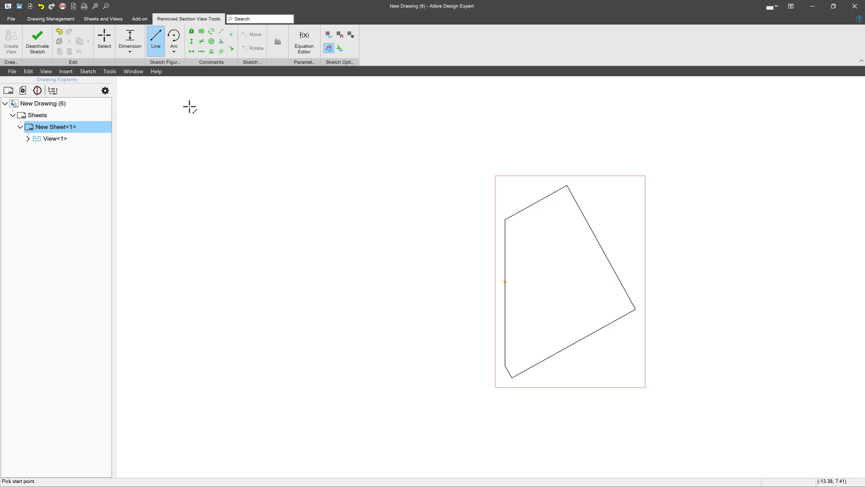
{"action": "left_click", "coordinate": [415, 178]}
{"action": "left_click", "coordinate": [410, 417]}
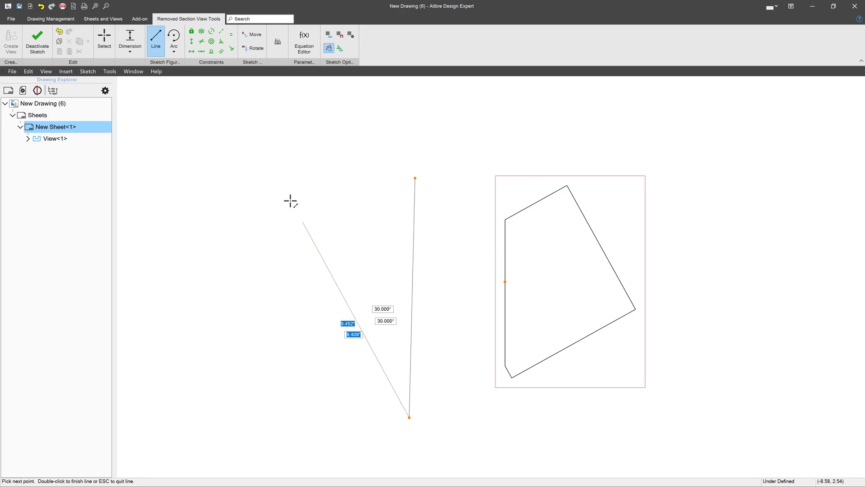
{"action": "key", "text": "Escape"}
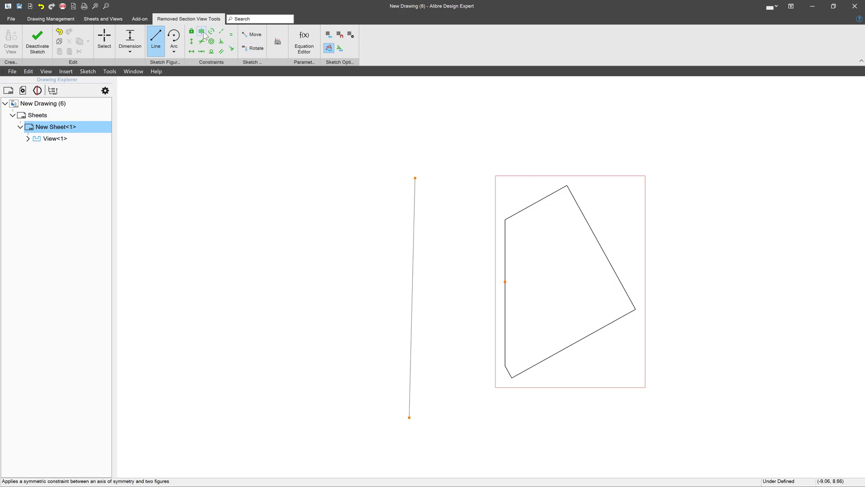
{"action": "left_click", "coordinate": [192, 41]}
{"action": "left_click", "coordinate": [413, 226]}
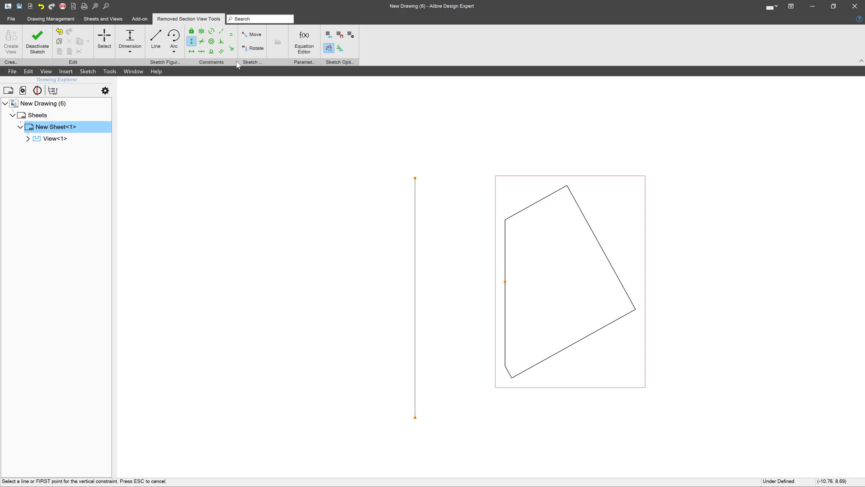
Make the section line coincident with the midpoint of the text face's vertical edge and finish the sketch.
{"action": "left_click", "coordinate": [231, 48]}
{"action": "left_click", "coordinate": [505, 282]}
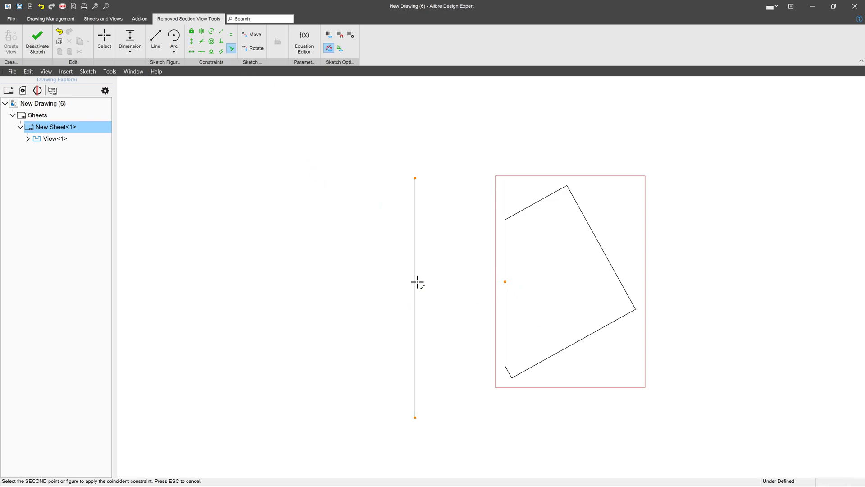
{"action": "left_click", "coordinate": [418, 282]}
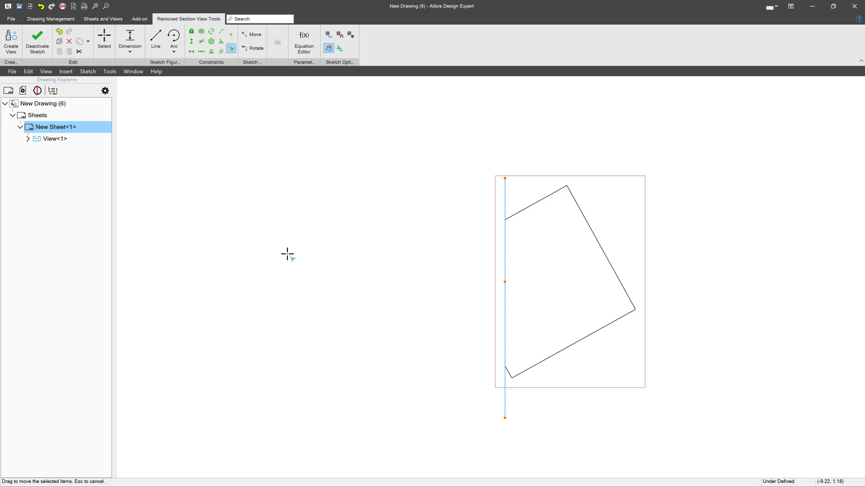
{"action": "left_click", "coordinate": [38, 43]}
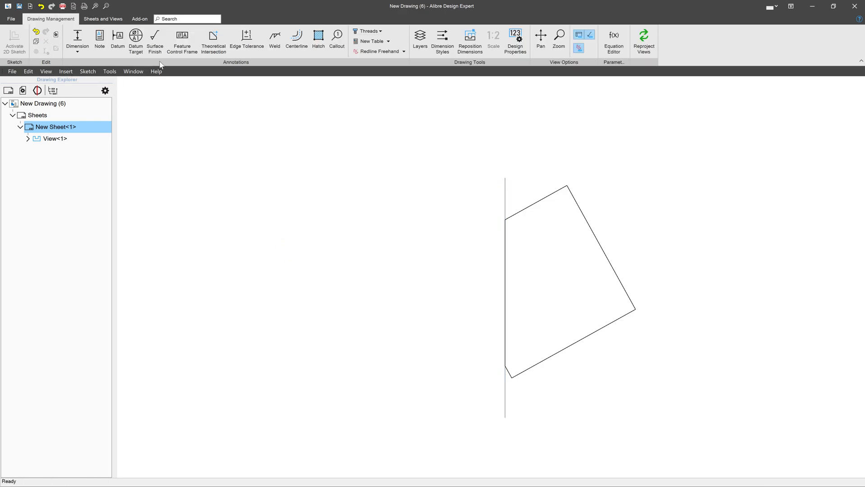
Create a removed section view from the sketched line, looking toward the part, and place it beside the side view.
{"action": "left_click", "coordinate": [95, 19]}
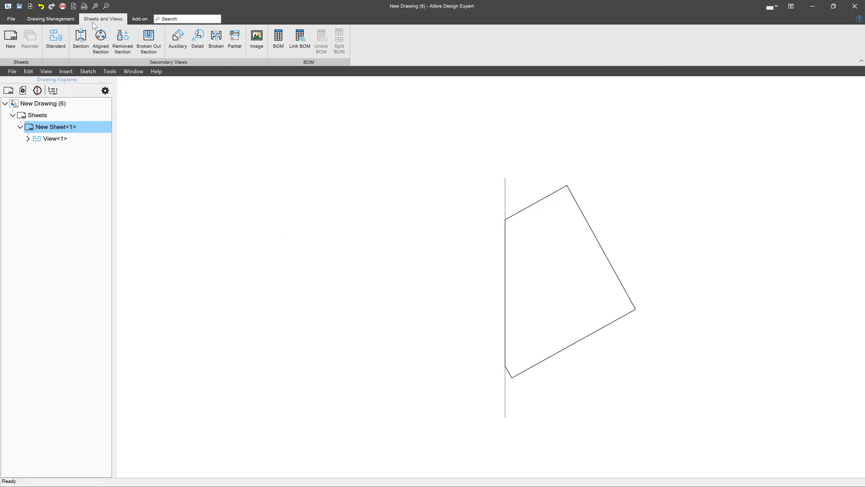
{"action": "left_click", "coordinate": [118, 43]}
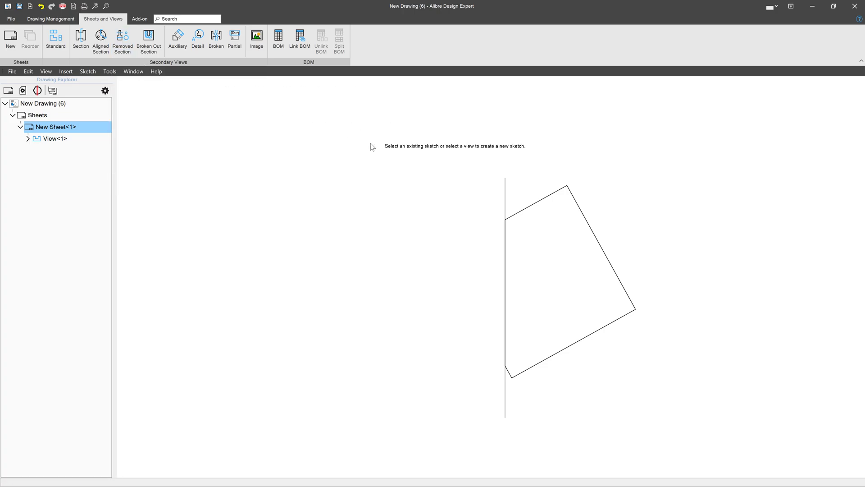
{"action": "left_click", "coordinate": [505, 196]}
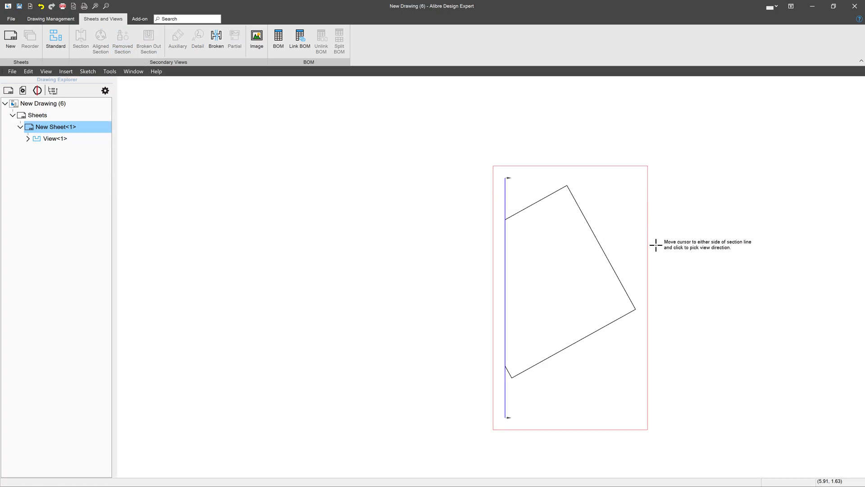
{"action": "left_click", "coordinate": [671, 245]}
{"action": "left_click", "coordinate": [348, 245]}
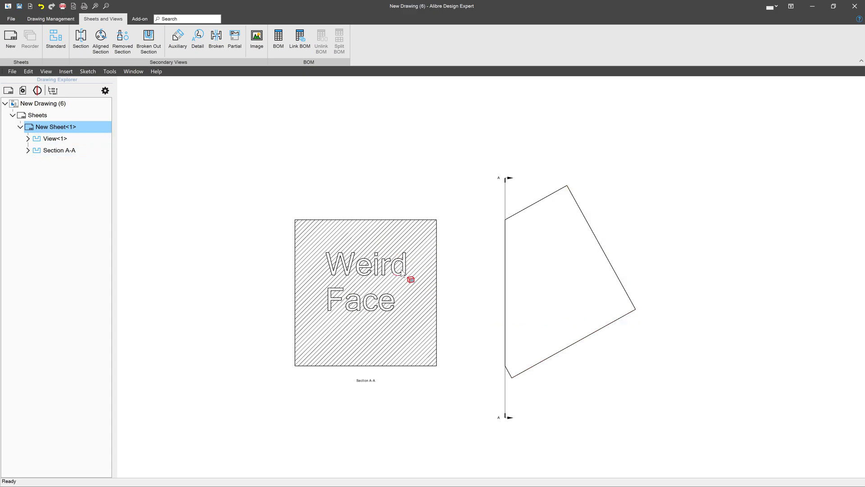
Turn off Use Model Pattern for the section view's cross hatch and set the pattern to NONE No hatching.
{"action": "right_click", "coordinate": [413, 239]}
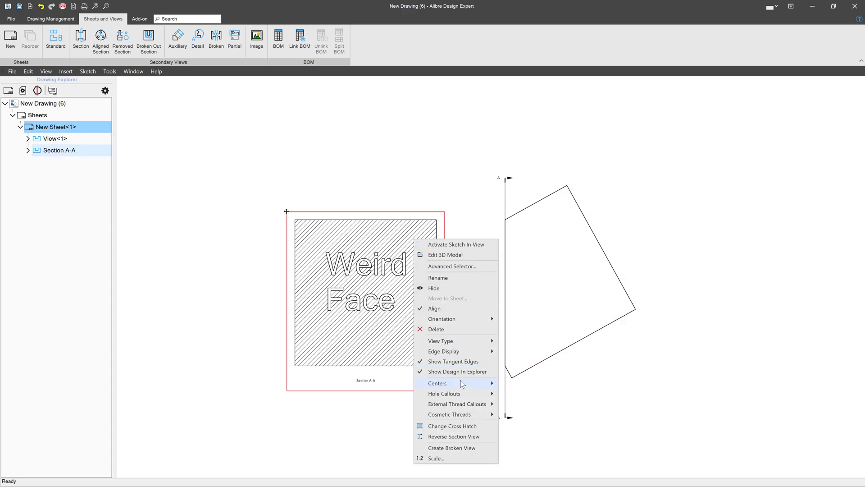
{"action": "left_click", "coordinate": [467, 426]}
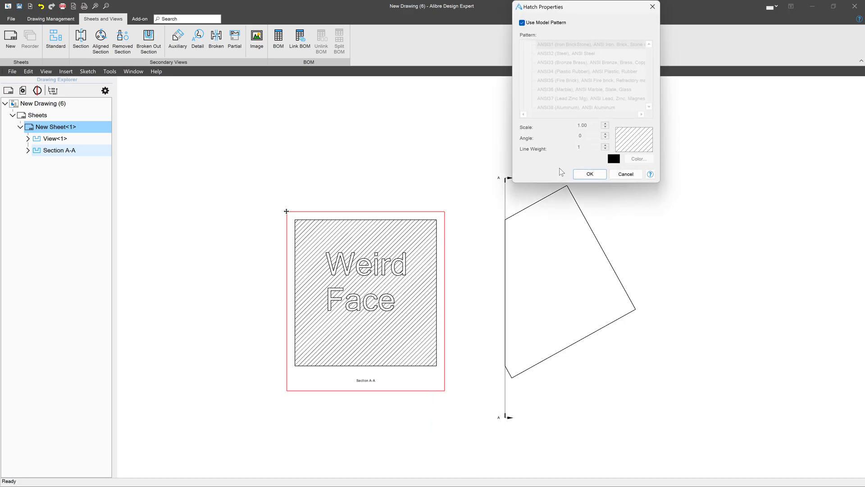
{"action": "left_click", "coordinate": [522, 23]}
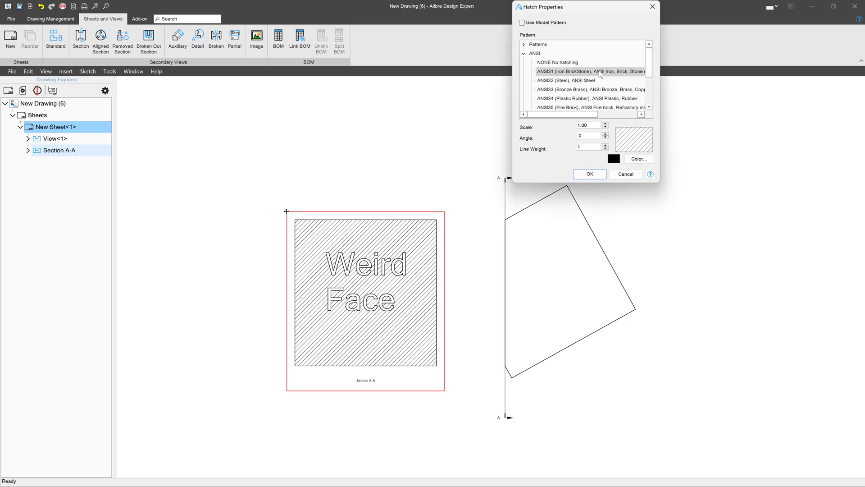
{"action": "left_click", "coordinate": [569, 63]}
{"action": "left_click", "coordinate": [588, 173]}
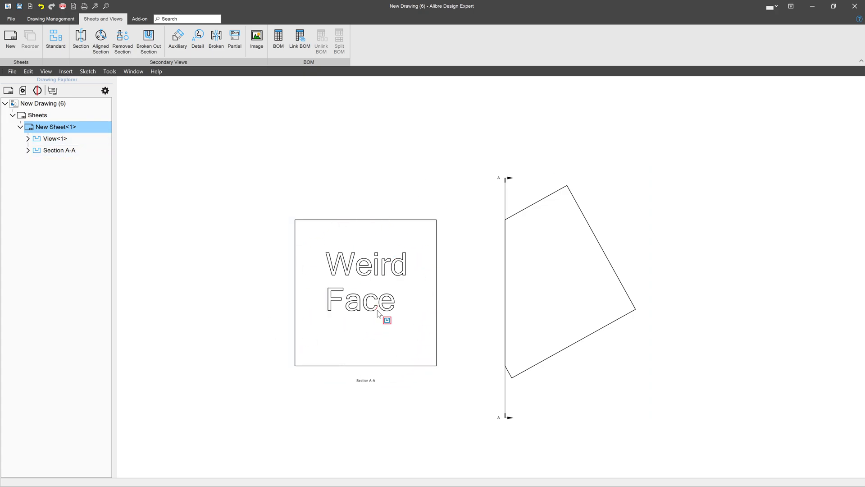
Delete the section view of the text face, keeping the side view.
{"action": "mouse_move", "coordinate": [424, 385]}
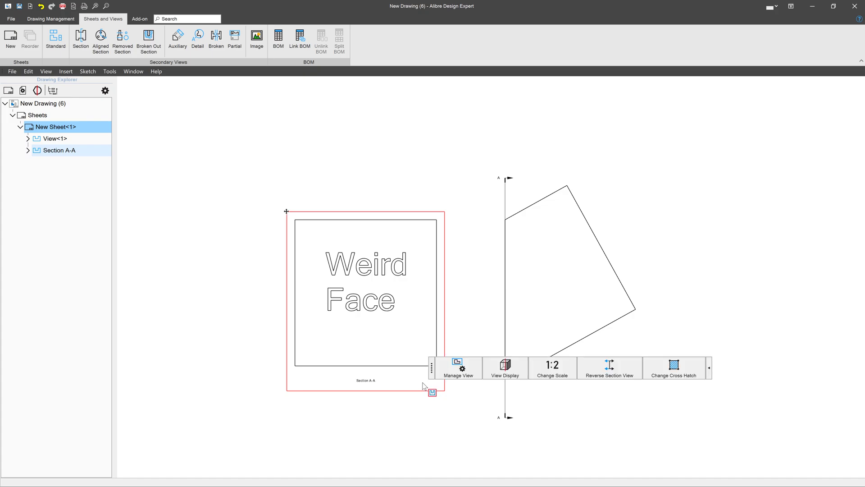
{"action": "key", "text": "Delete"}
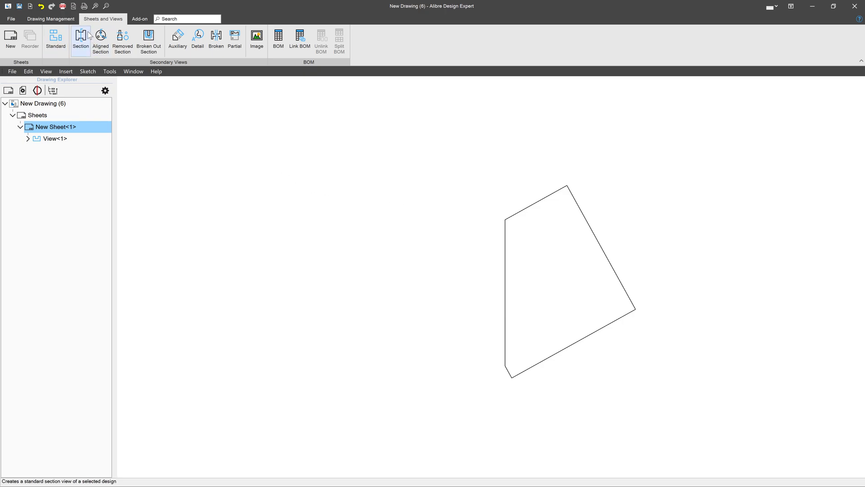
Activate a sketch in the side view and draw a vertical line about 6.6 in long alongside the text face's edge.
{"action": "right_click", "coordinate": [518, 195]}
{"action": "left_click", "coordinate": [538, 197]}
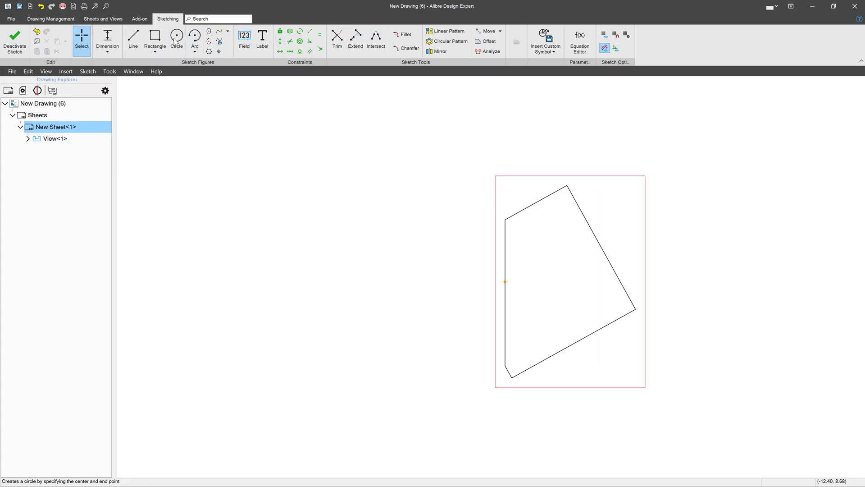
{"action": "left_click", "coordinate": [133, 38]}
{"action": "left_click", "coordinate": [500, 230]}
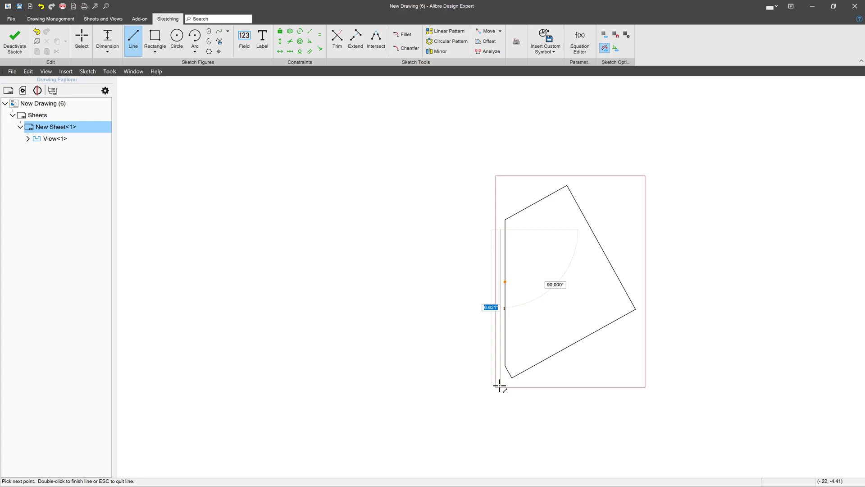
{"action": "left_click", "coordinate": [499, 385]}
Constrain the line's upper end to the view's upper slanted edge and its lower end to the short lower edge.
{"action": "left_click", "coordinate": [320, 48]}
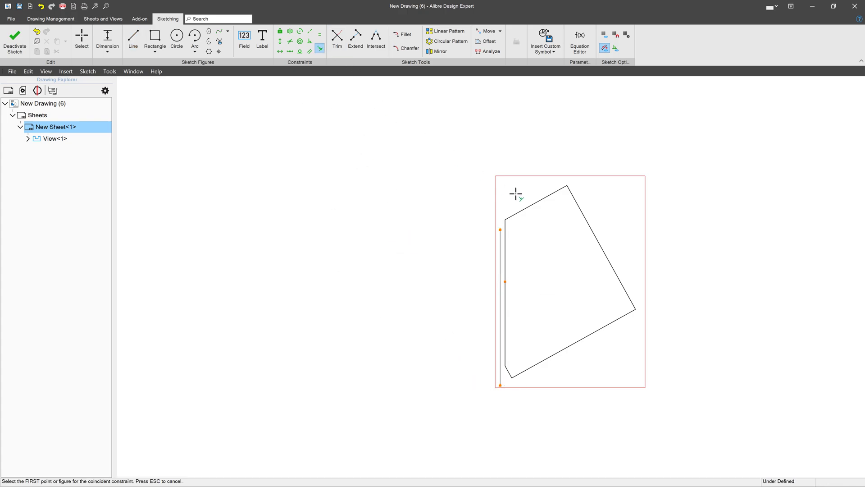
{"action": "left_click", "coordinate": [538, 201]}
{"action": "left_click", "coordinate": [500, 229]}
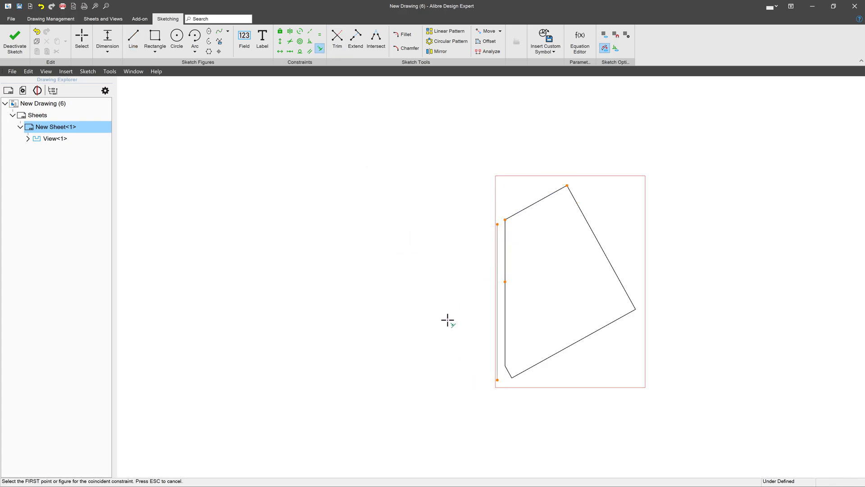
{"action": "left_click", "coordinate": [506, 367]}
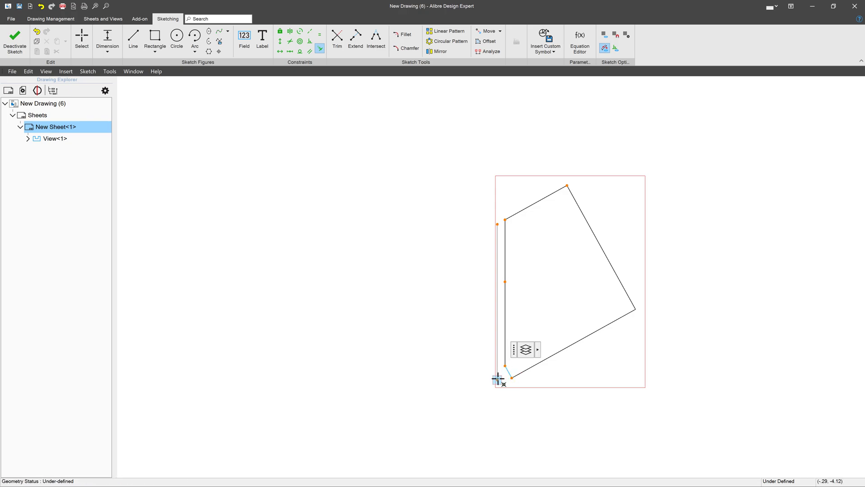
{"action": "left_click", "coordinate": [497, 380]}
Make the sketched line coincident with the text face's vertical edge and finish the sketch.
{"action": "scroll", "coordinate": [483, 328], "scroll_direction": "up", "scroll_amount": 4}
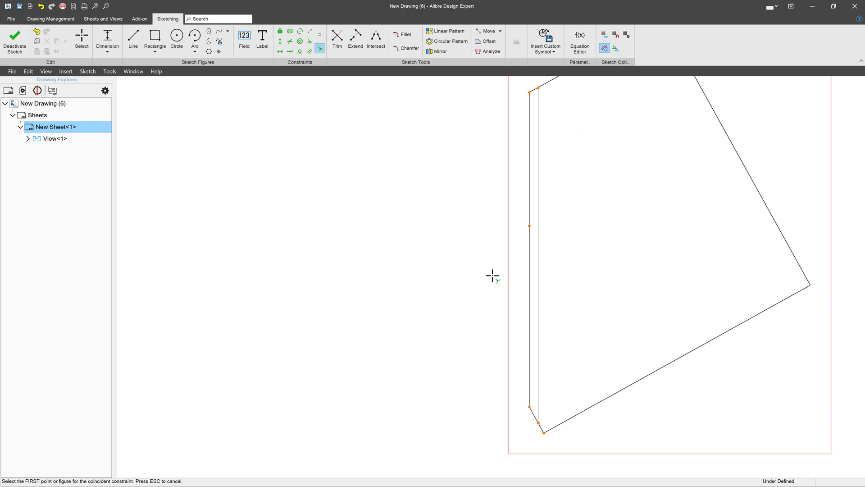
{"action": "left_click", "coordinate": [529, 225]}
{"action": "left_click", "coordinate": [529, 226]}
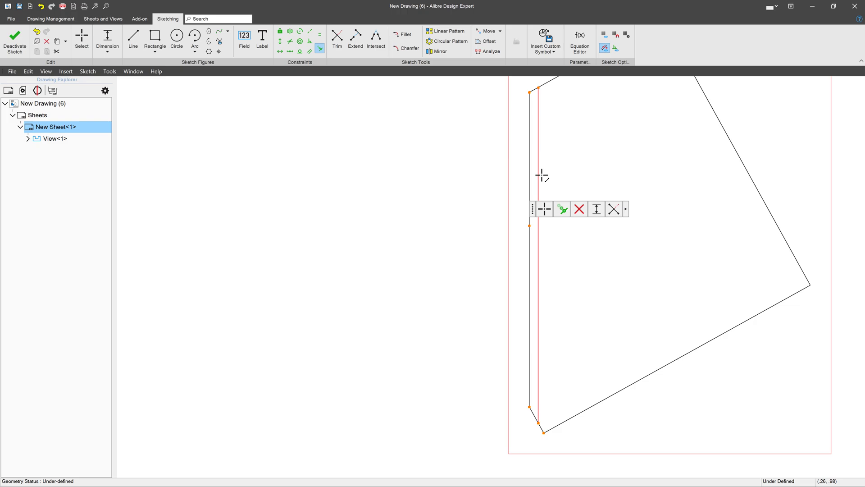
{"action": "left_click", "coordinate": [528, 92]}
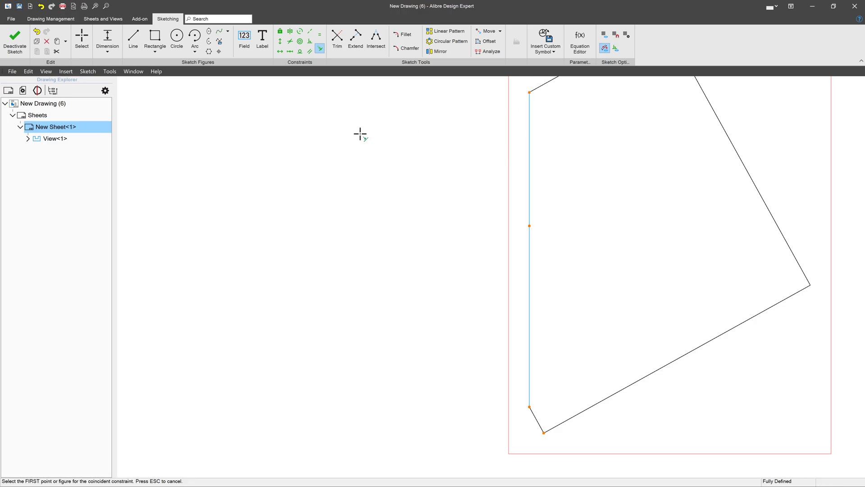
{"action": "left_click", "coordinate": [15, 41]}
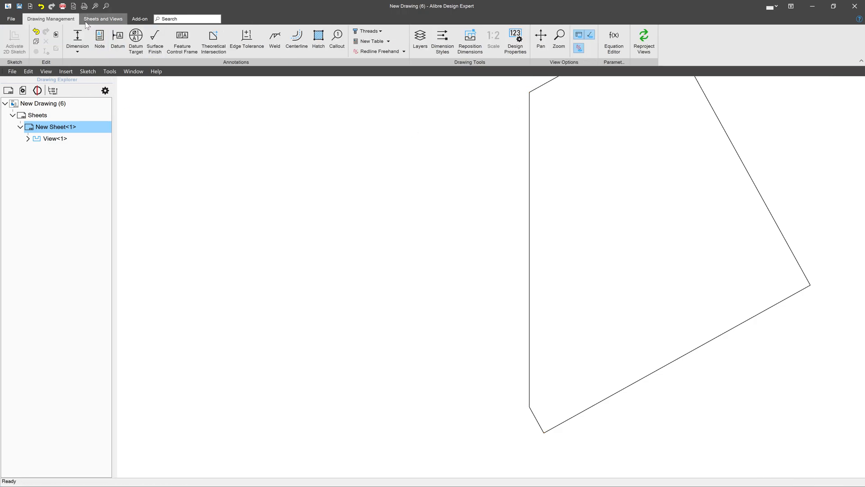
{"action": "left_click", "coordinate": [89, 20]}
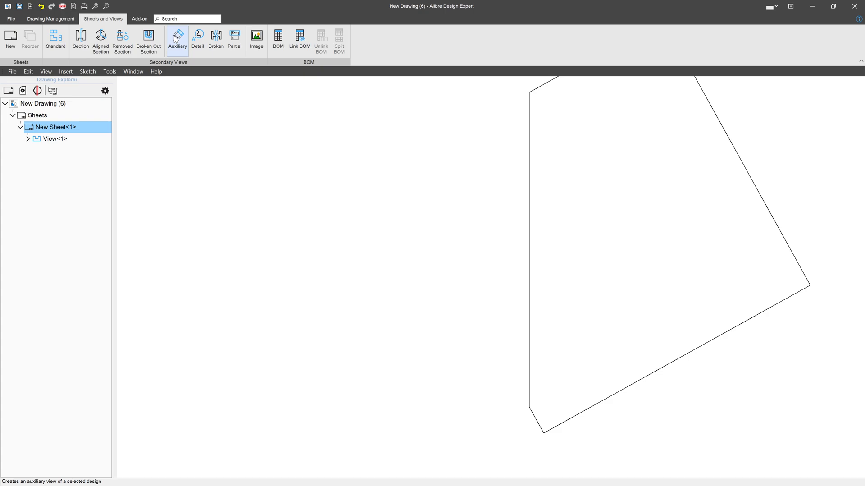
Create a section view from the line sketched on the side view's text face, looking into the part, and place it left of the side view.
{"action": "left_click", "coordinate": [81, 39]}
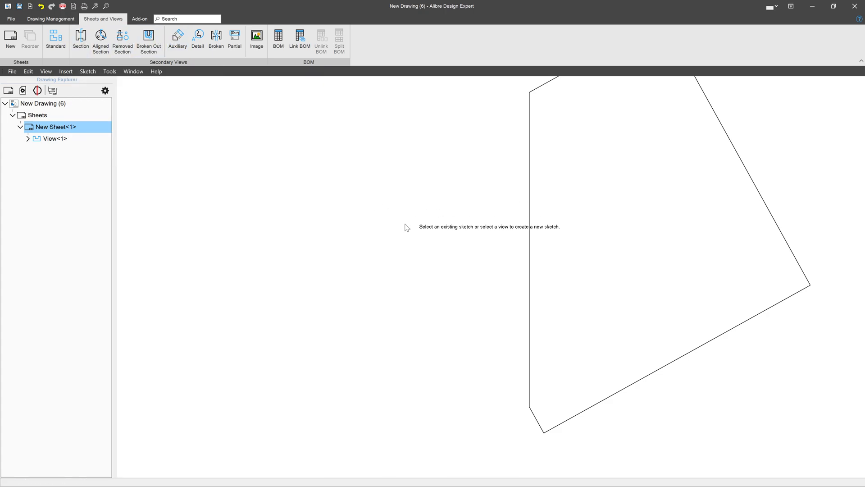
{"action": "left_click", "coordinate": [530, 223]}
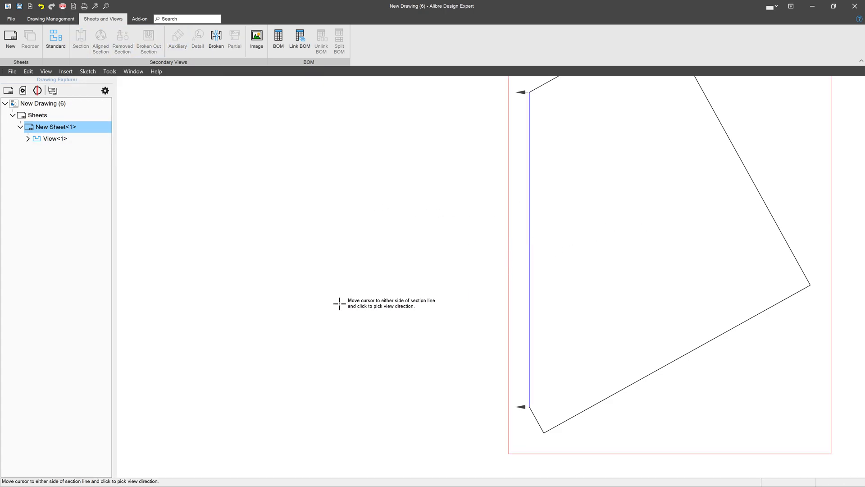
{"action": "scroll", "coordinate": [338, 303], "scroll_direction": "down", "scroll_amount": 2}
{"action": "left_click", "coordinate": [499, 264]}
{"action": "left_click", "coordinate": [284, 255]}
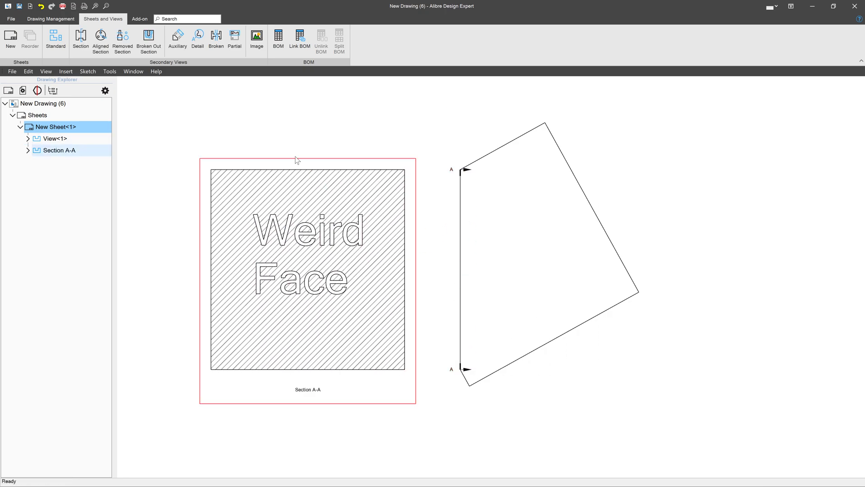
Change the section view's cross hatch to the ANSI pattern "NONE No hatching" instead of the model pattern.
{"action": "right_click", "coordinate": [283, 195]}
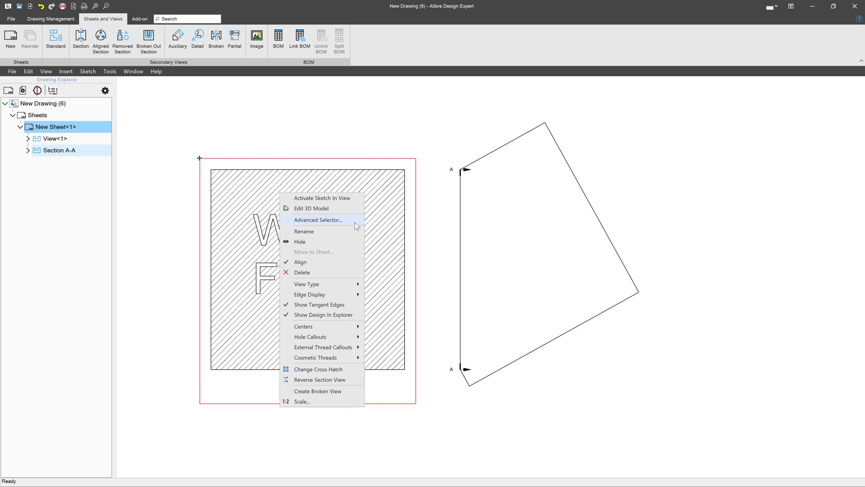
{"action": "left_click", "coordinate": [323, 370]}
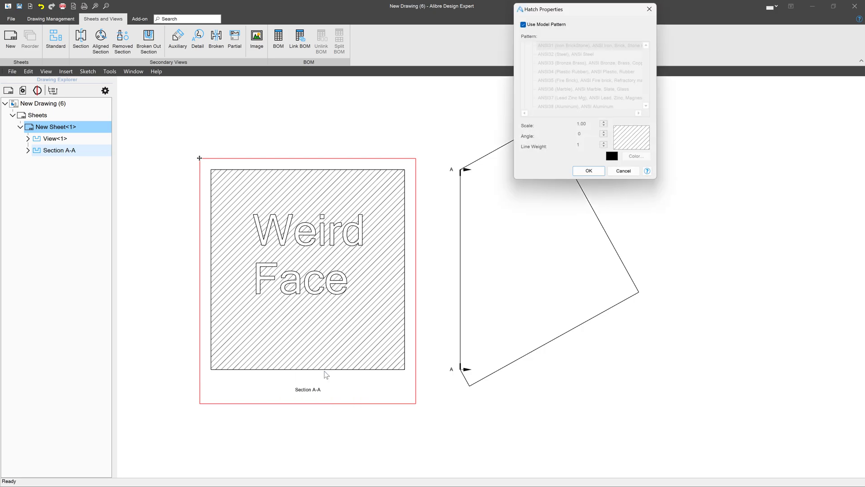
{"action": "left_click", "coordinate": [522, 22]}
{"action": "left_click", "coordinate": [550, 63]}
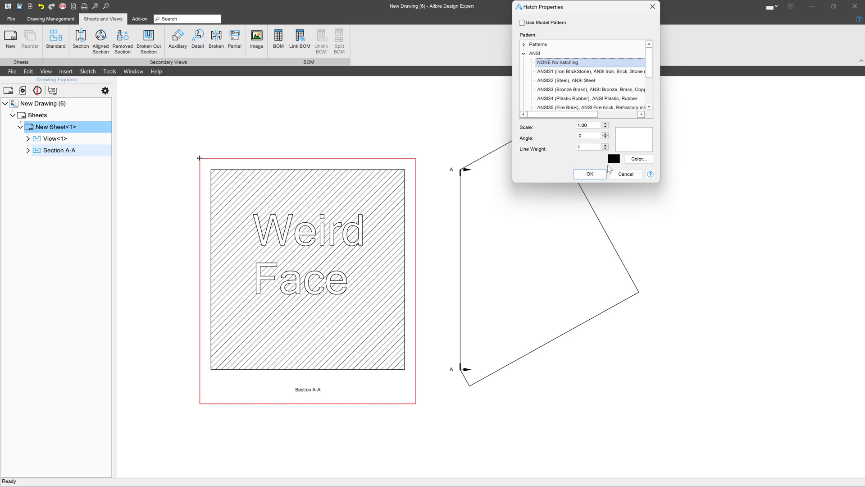
{"action": "left_click", "coordinate": [603, 174]}
{"action": "scroll", "coordinate": [594, 265], "scroll_direction": "down", "scroll_amount": 2}
{"action": "scroll", "coordinate": [316, 266], "scroll_direction": "up", "scroll_amount": 2}
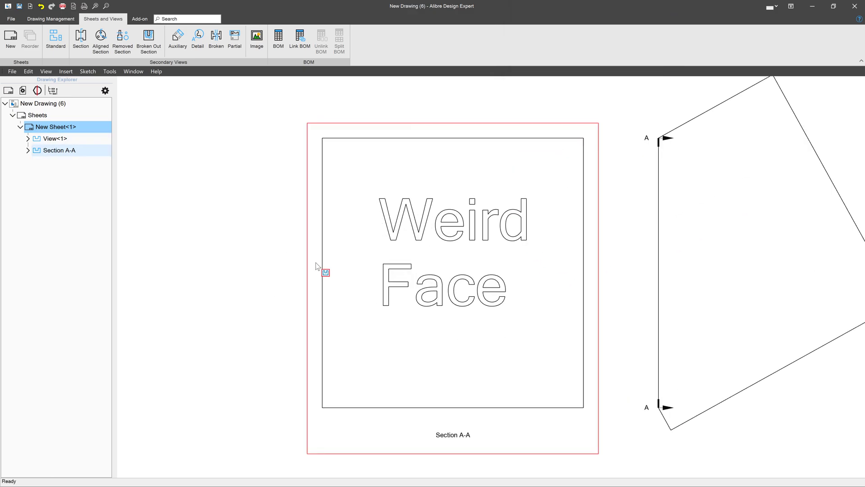